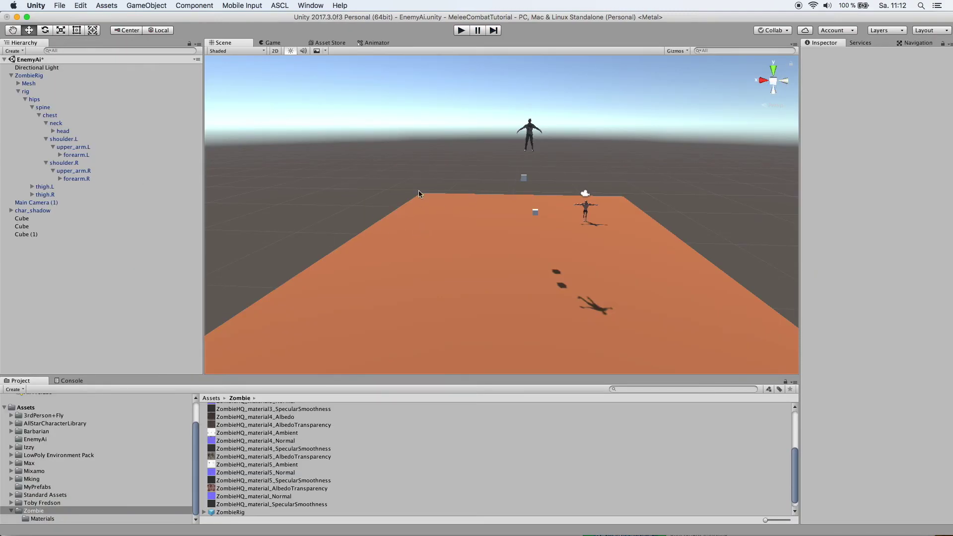
- Run the scene in play mode and walk the player around and into the zombie to test its ragdoll
{"action": "left_click", "coordinate": [462, 30]}
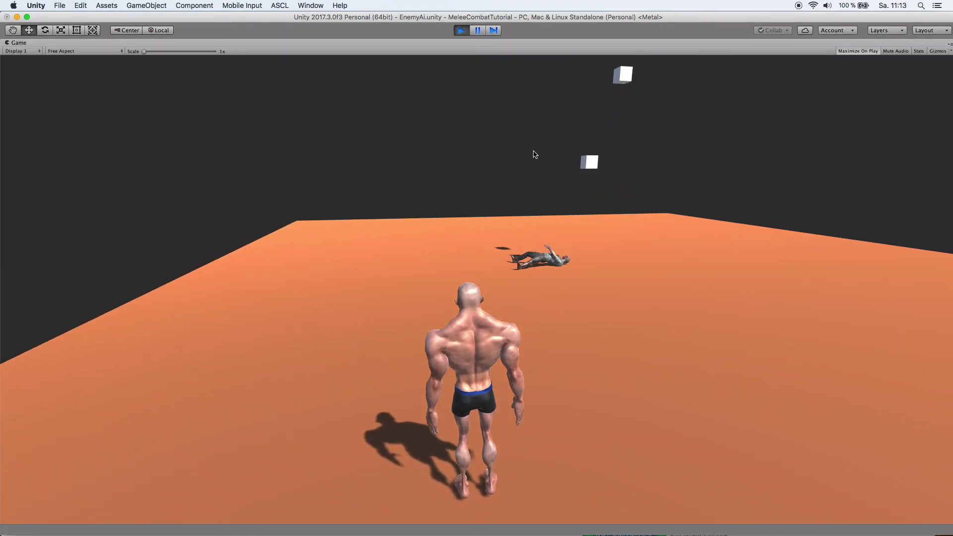
{"action": "key", "text": "w"}
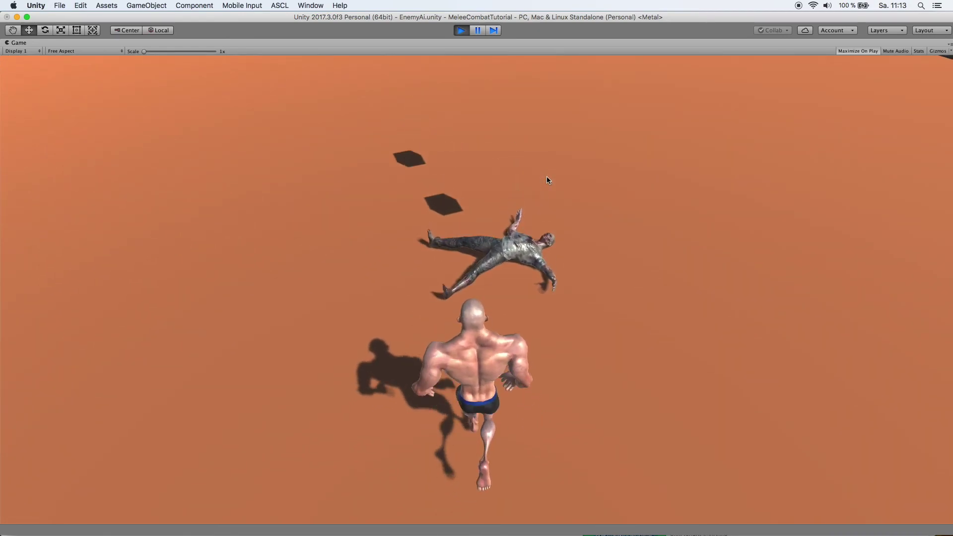
{"action": "key", "text": "s"}
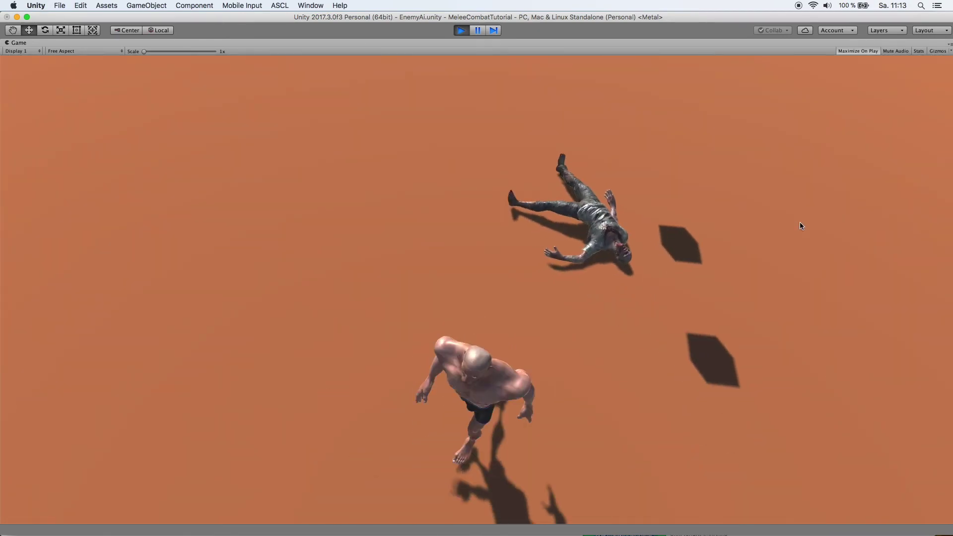
{"action": "key", "text": "w"}
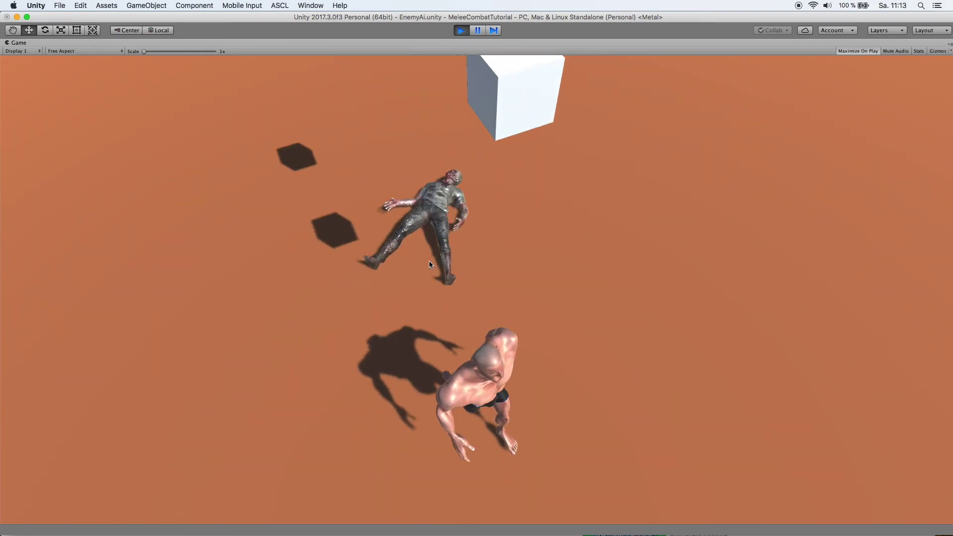
{"action": "key", "text": "w"}
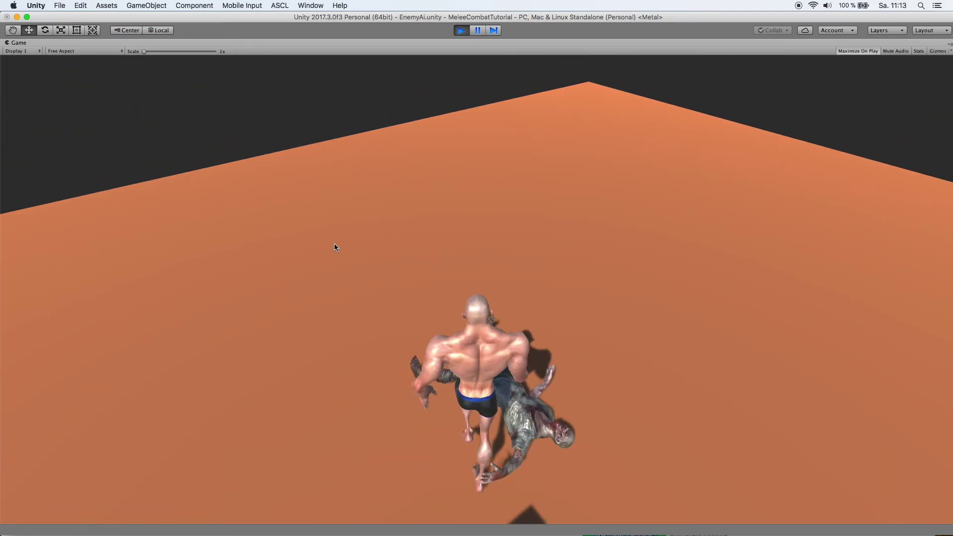
{"action": "key", "text": "s"}
{"action": "key", "text": "w"}
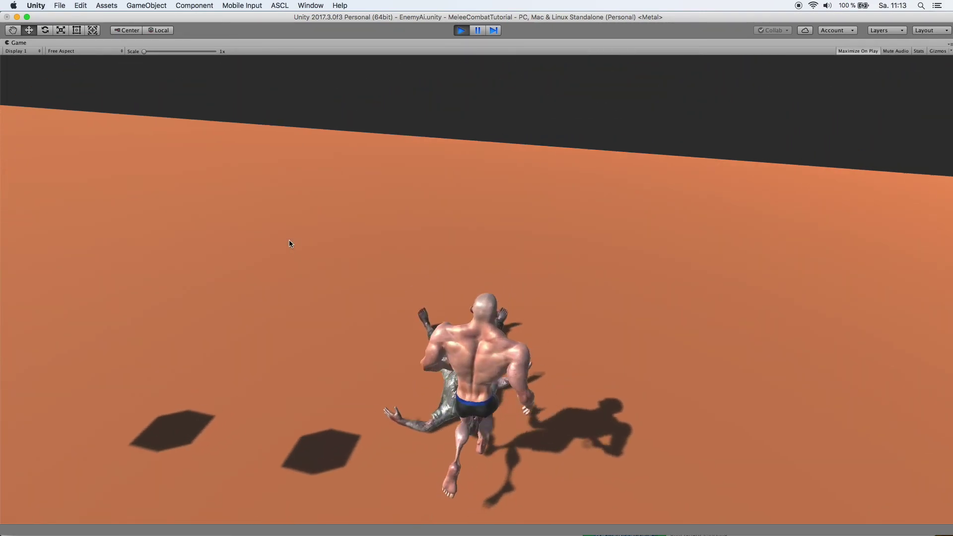
{"action": "key", "text": "w"}
{"action": "key", "text": "a"}
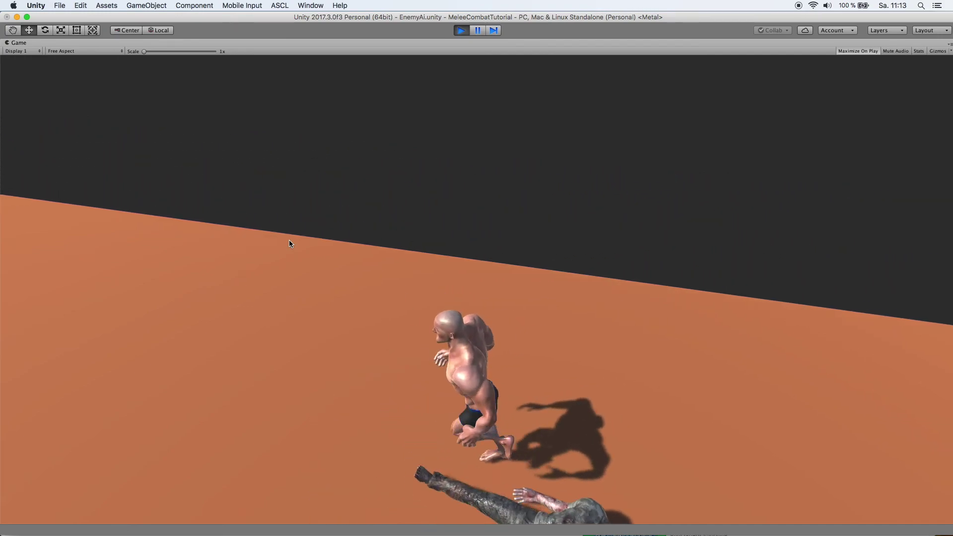
{"action": "key", "text": "s"}
{"action": "key", "text": "d"}
{"action": "key", "text": "w"}
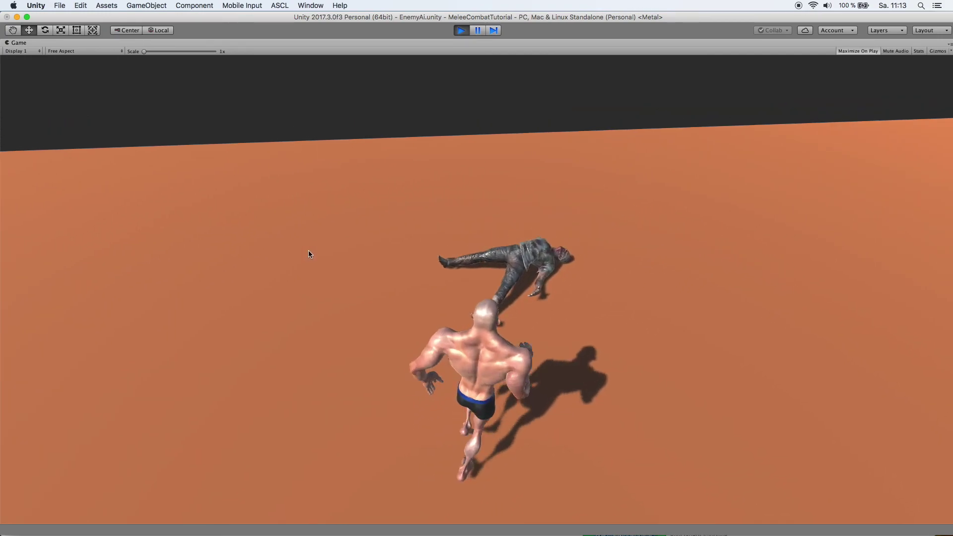
{"action": "key", "text": "s"}
{"action": "key", "text": "d"}
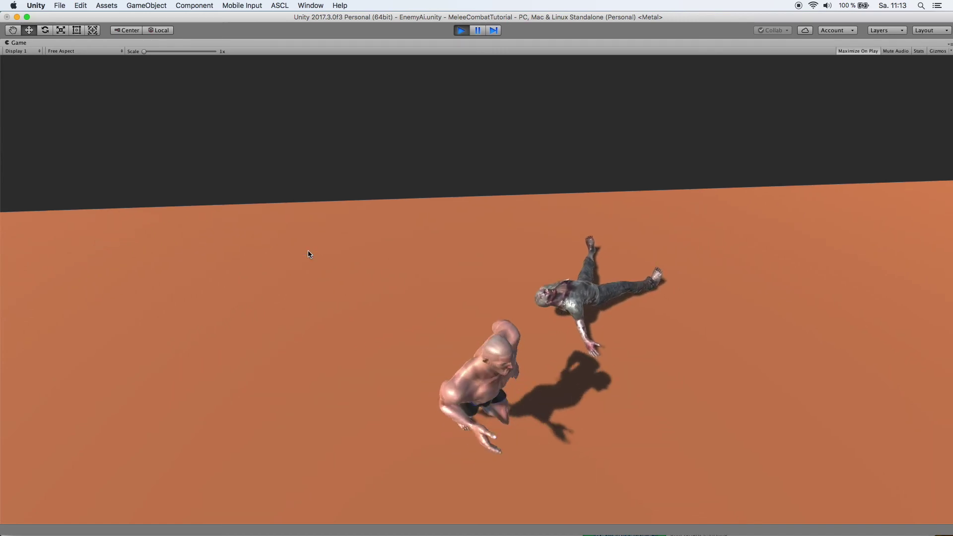
{"action": "key", "text": "w"}
{"action": "key", "text": "a"}
{"action": "key", "text": "s"}
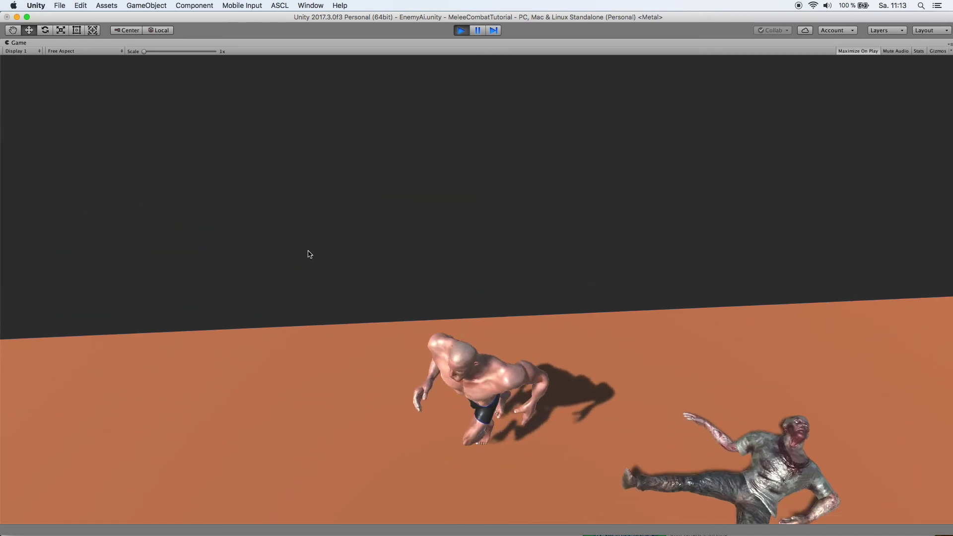
{"action": "key", "text": "w"}
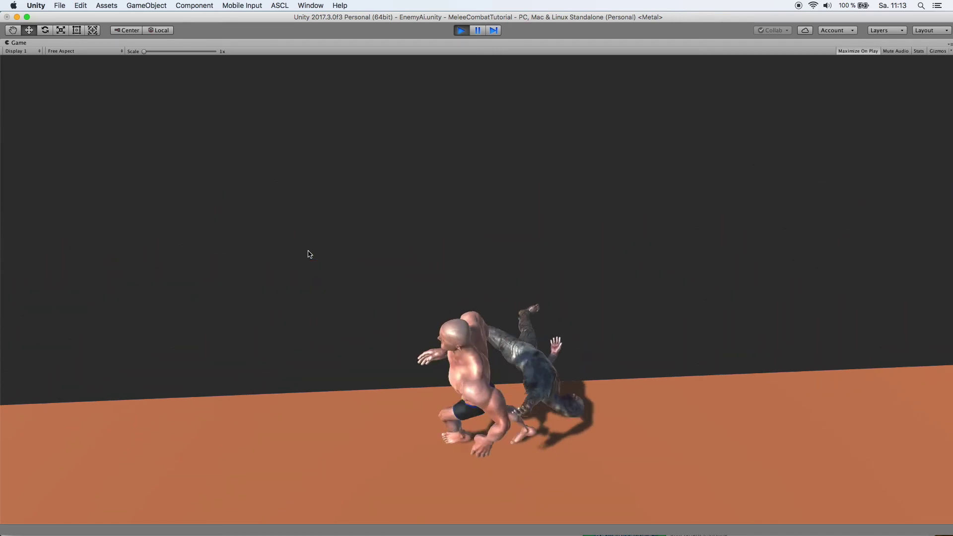
{"action": "key", "text": "w"}
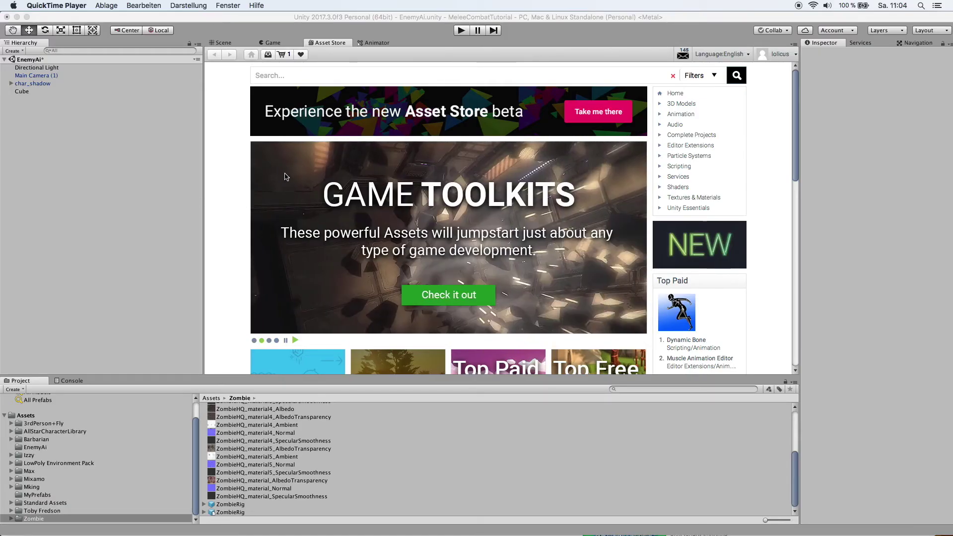
- Search the Asset Store for "Zombie"
{"action": "left_click", "coordinate": [276, 71]}
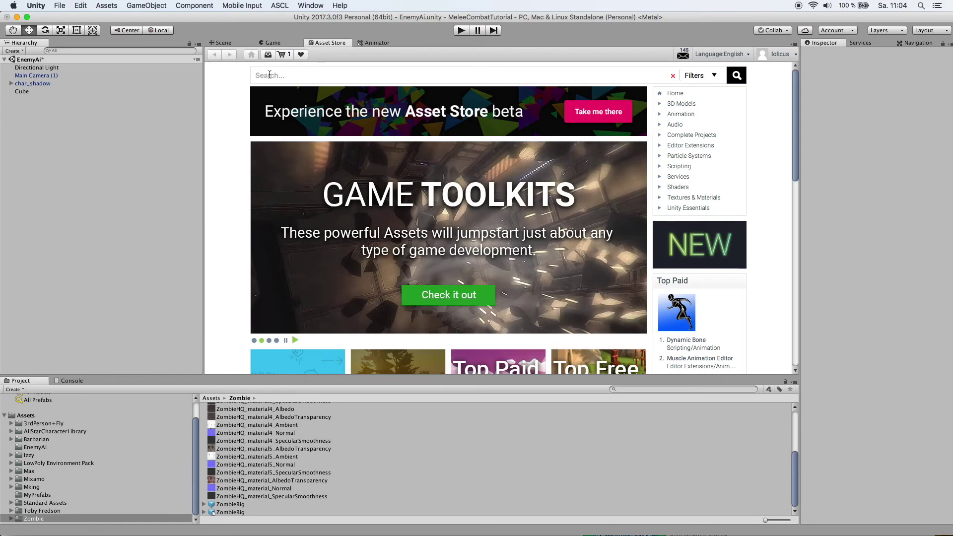
{"action": "type", "text": "z"}
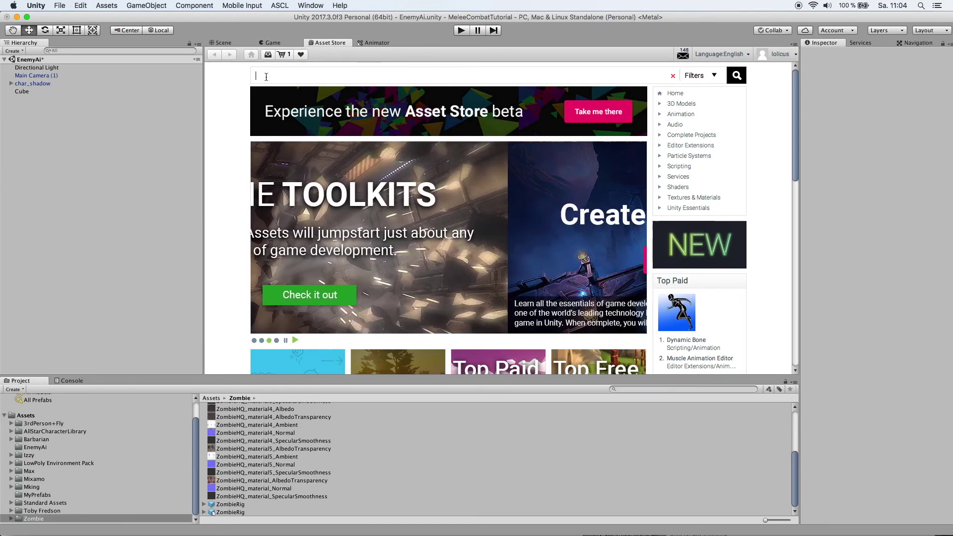
{"action": "type", "text": "ombie"}
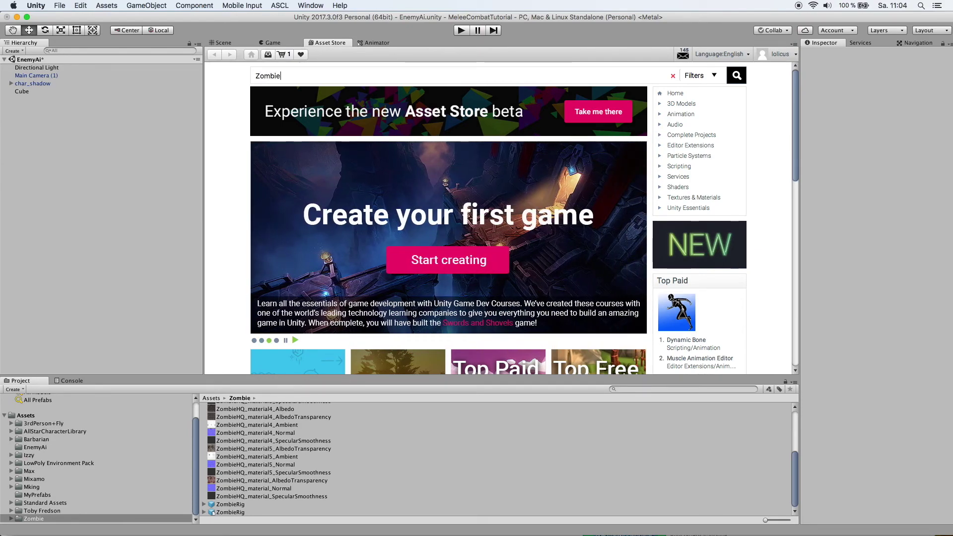
{"action": "key", "text": "Return"}
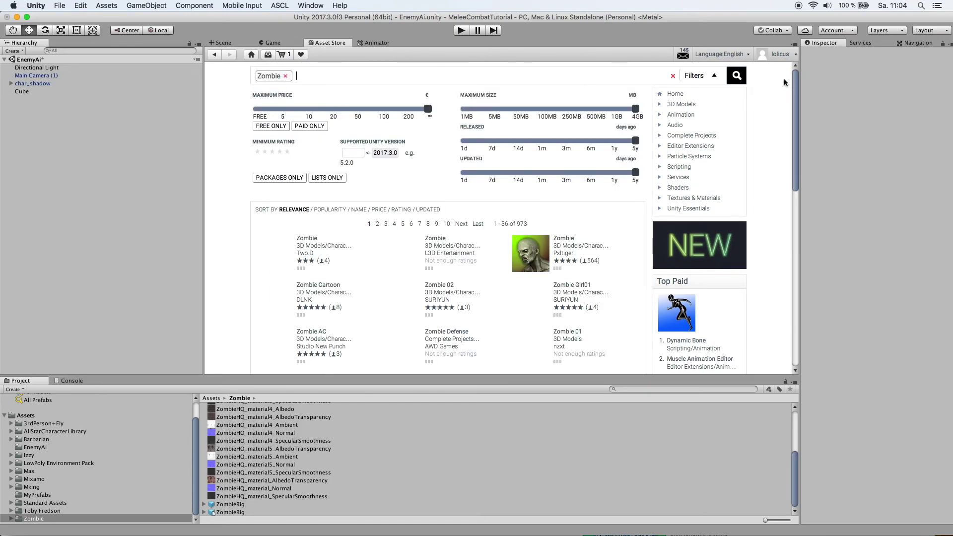
- Restrict the zombie search results to free assets and open the Modern Zombie Free page
{"action": "left_click_drag", "start_coordinate": [795, 76], "coordinate": [782, 93]}
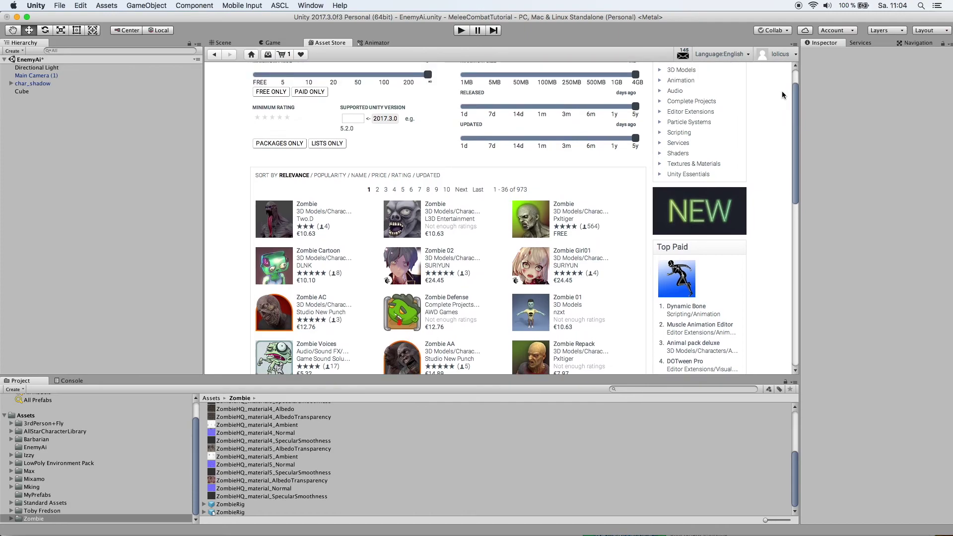
{"action": "left_click", "coordinate": [273, 92]}
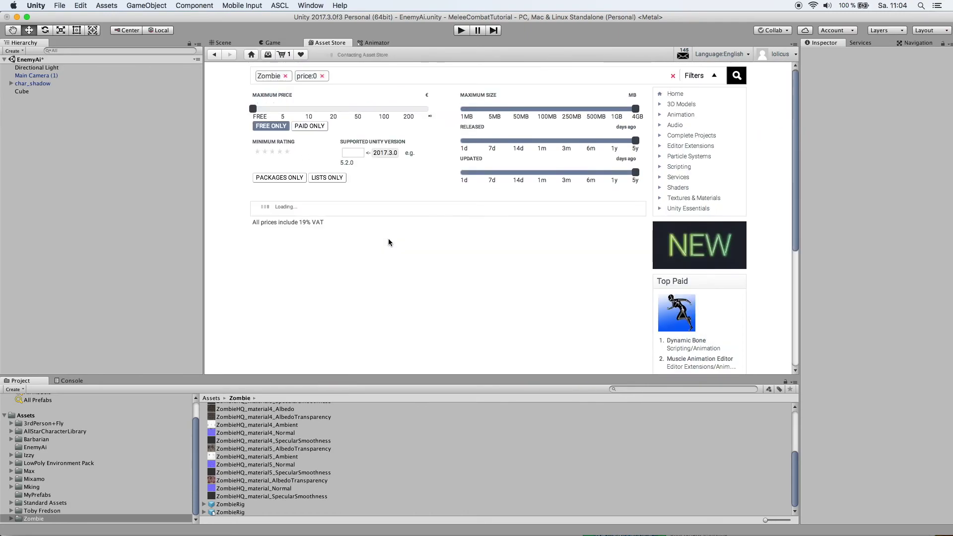
{"action": "left_click_drag", "start_coordinate": [797, 78], "coordinate": [793, 218]}
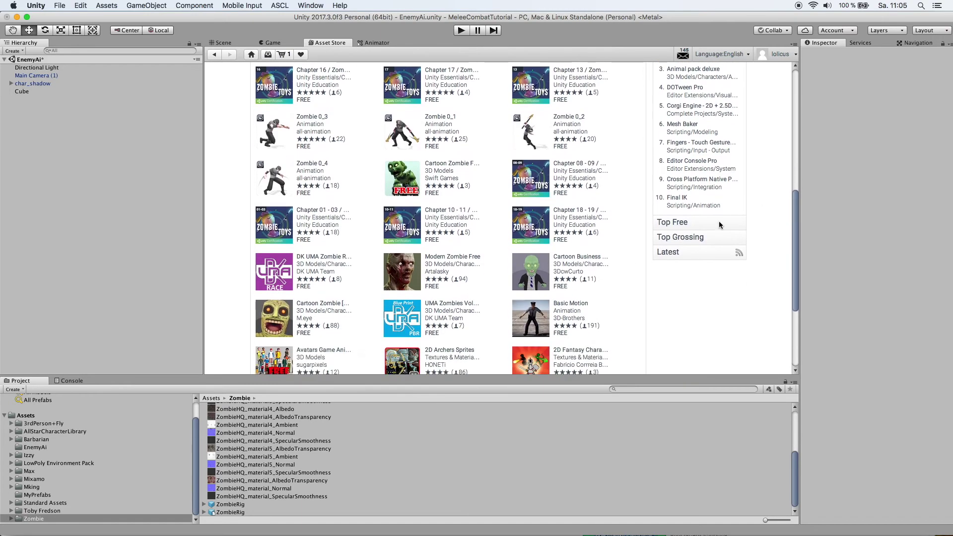
{"action": "left_click", "coordinate": [435, 259]}
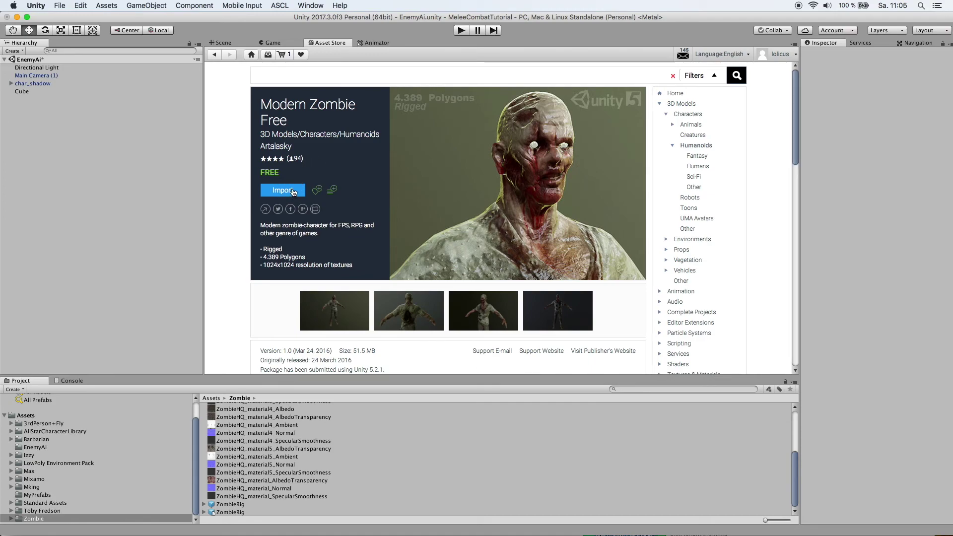
- Return to the Scene view and browse the project's Zombie asset folder and its Materials subfolder
{"action": "left_click", "coordinate": [223, 43]}
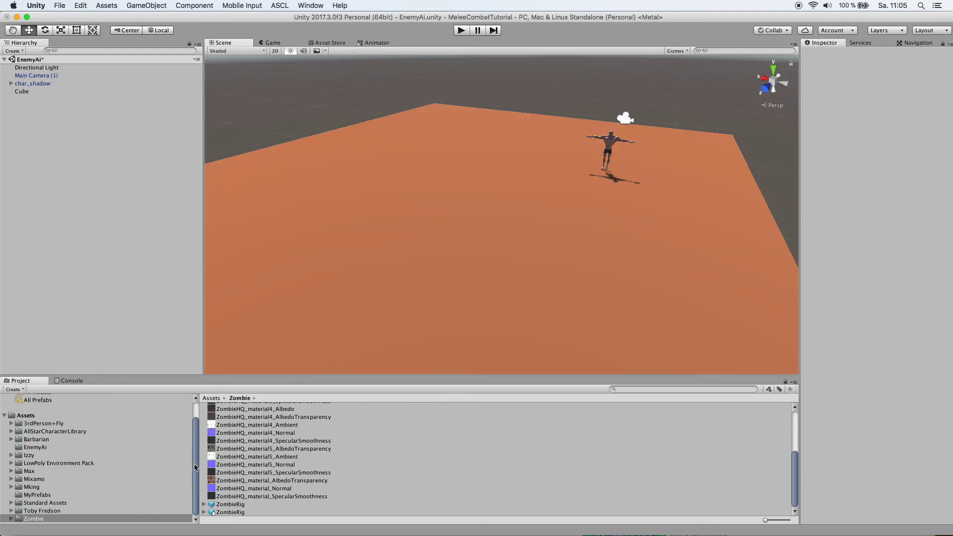
{"action": "left_click", "coordinate": [195, 470]}
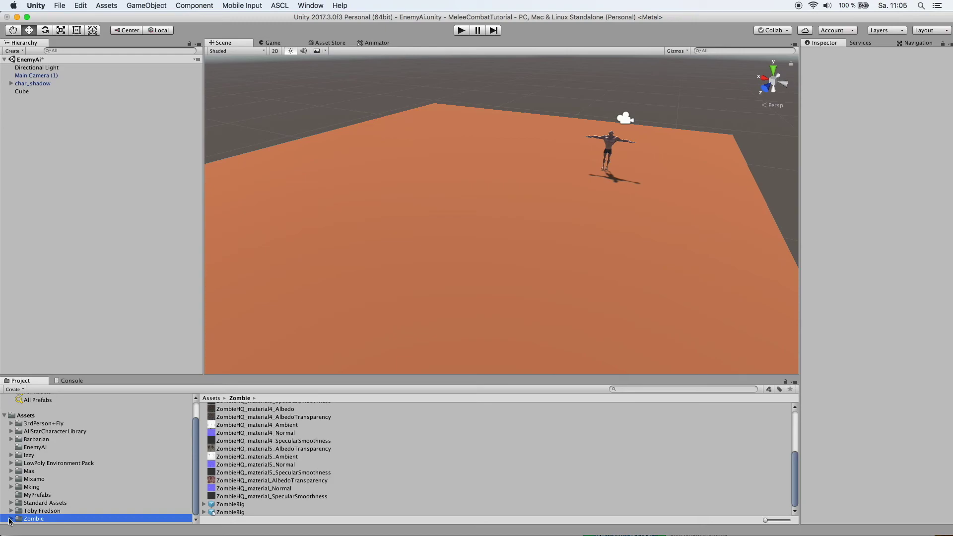
{"action": "scroll", "coordinate": [98, 488], "scroll_direction": "down", "scroll_amount": 1}
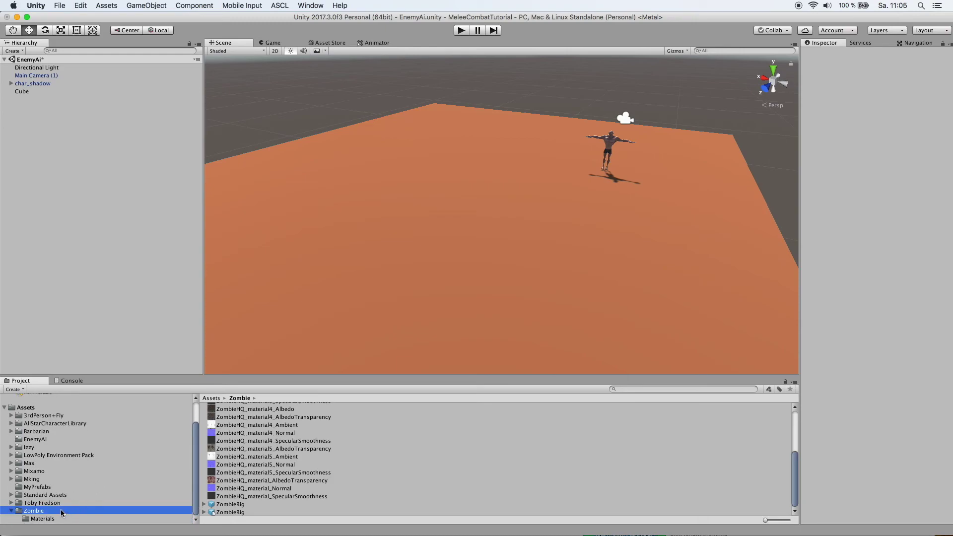
{"action": "left_click", "coordinate": [35, 519]}
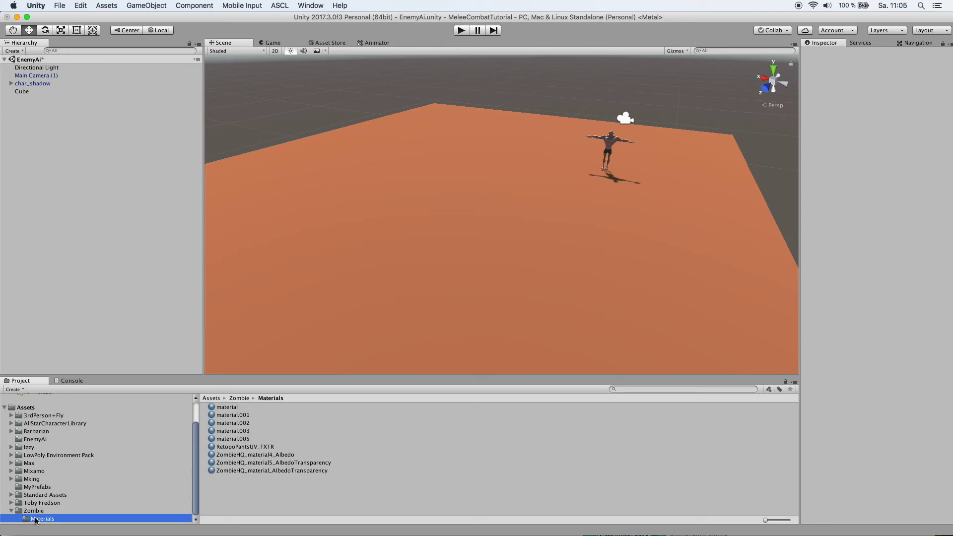
{"action": "left_click", "coordinate": [34, 511]}
{"action": "scroll", "coordinate": [247, 495], "scroll_direction": "down", "scroll_amount": 5}
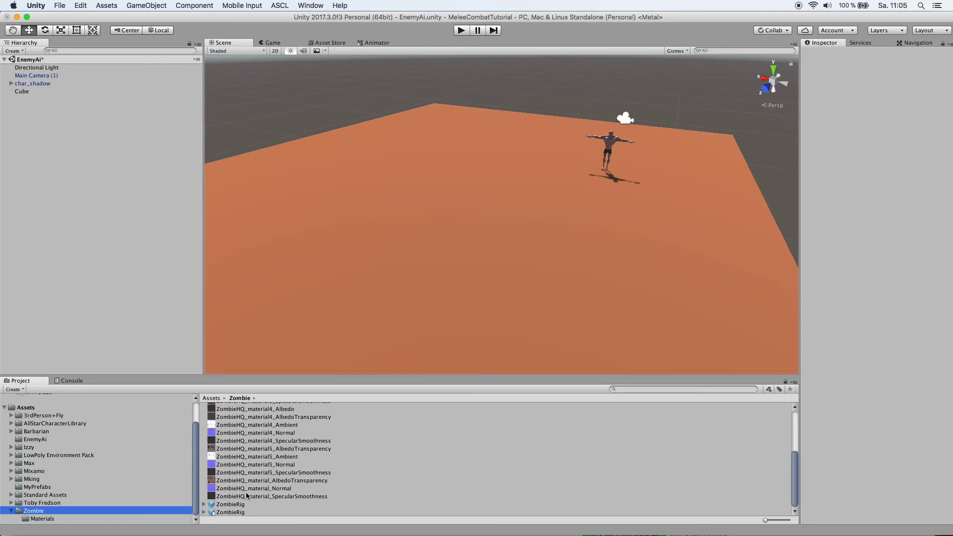
- Place the ZombieRig prefab from the Zombie folder into the scene on the orange ground, at about X -1.97, Y 2.22
{"action": "left_click", "coordinate": [228, 505]}
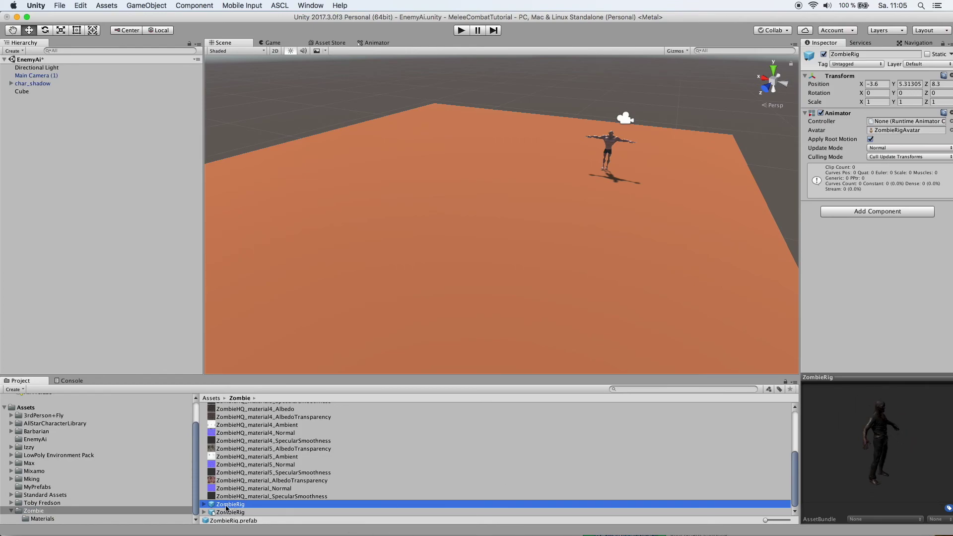
{"action": "left_click_drag", "start_coordinate": [227, 509], "coordinate": [410, 218]}
{"action": "right_click_drag", "start_coordinate": [508, 231], "coordinate": [652, 149]}
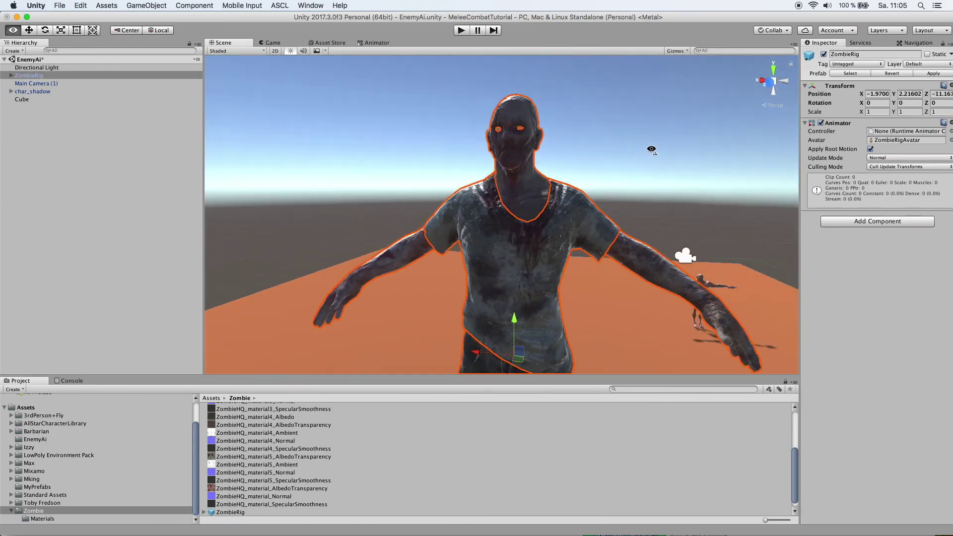
{"action": "left_click_drag", "start_coordinate": [652, 149], "coordinate": [492, 263], "text": "alt"}
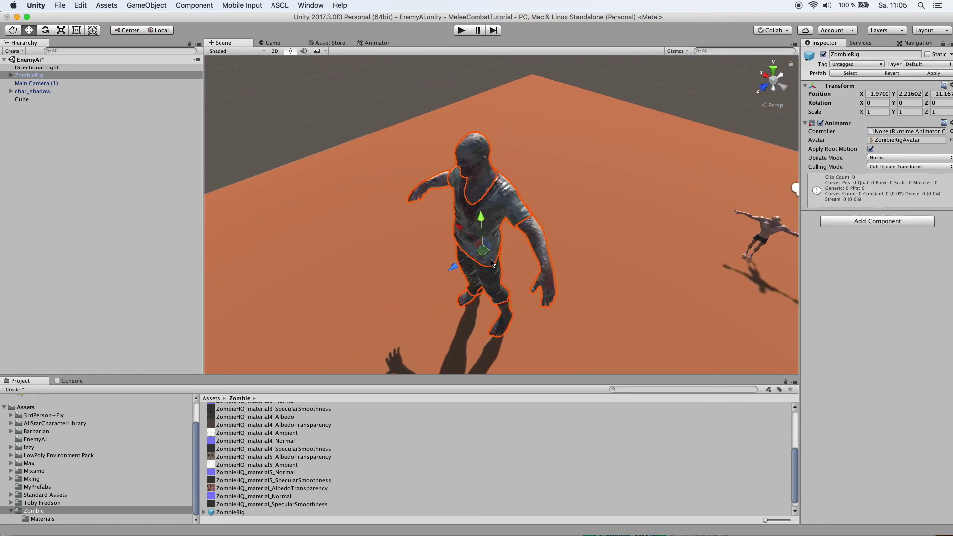
- Scale the zombie down uniformly to about 0.319 and move it to a height of Y 2.218 above the ground
{"action": "left_click", "coordinate": [61, 30]}
{"action": "right_click_drag", "start_coordinate": [320, 163], "coordinate": [507, 137]}
{"action": "left_click_drag", "start_coordinate": [507, 136], "coordinate": [650, 256], "text": "alt"}
{"action": "left_click", "coordinate": [29, 30]}
{"action": "left_click_drag", "start_coordinate": [597, 117], "coordinate": [579, 258]}
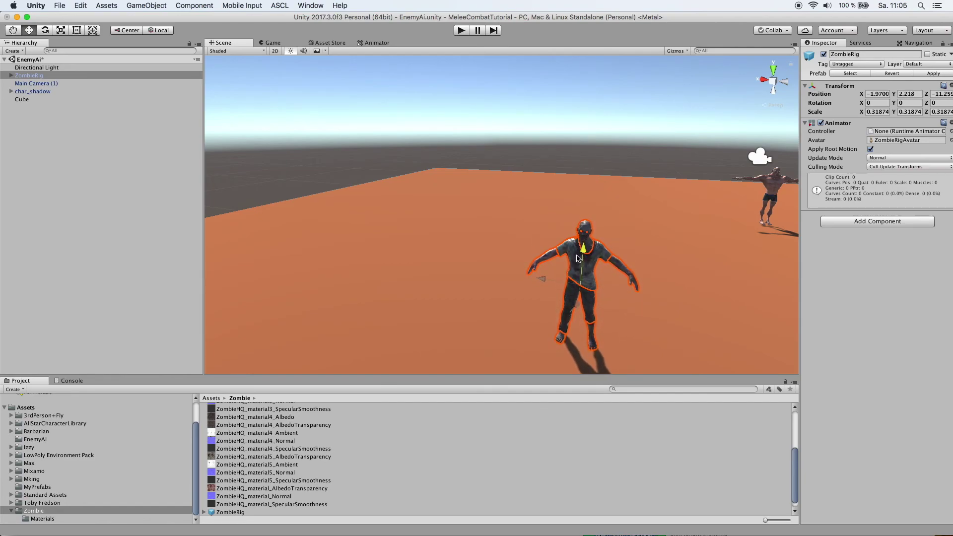
- Expand the ZombieRig hierarchy through rig and hips down to the spine and thigh bones
{"action": "right_click_drag", "start_coordinate": [616, 266], "coordinate": [583, 250]}
{"action": "key", "text": "w"}
{"action": "key", "text": "s"}
{"action": "key", "text": "d"}
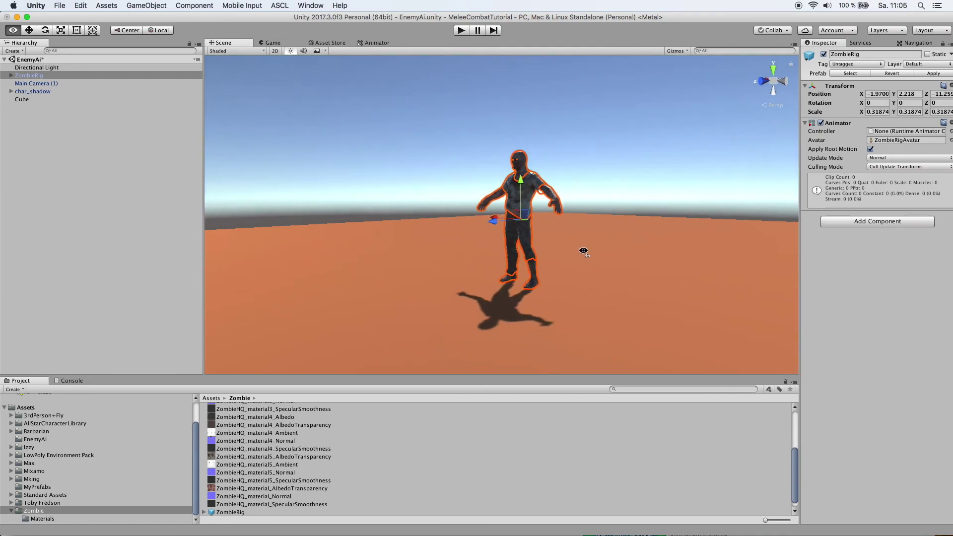
{"action": "left_click_drag", "start_coordinate": [583, 251], "coordinate": [693, 256], "text": "alt"}
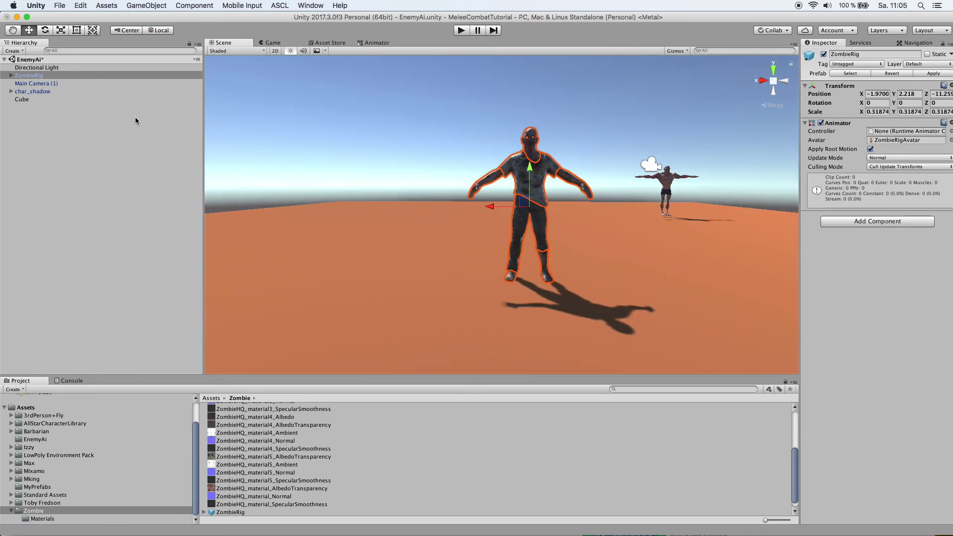
{"action": "left_click", "coordinate": [11, 75]}
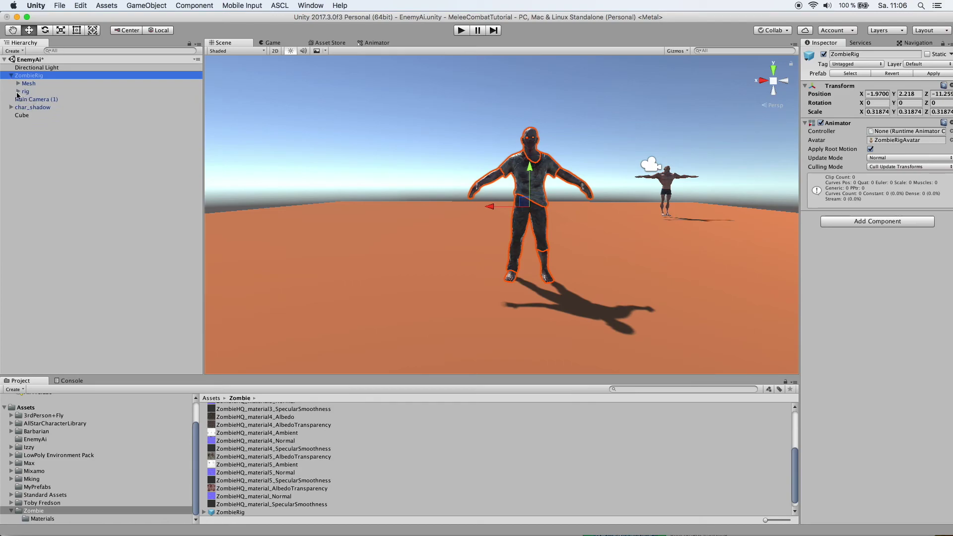
{"action": "left_click", "coordinate": [17, 92]}
{"action": "left_click", "coordinate": [25, 100]}
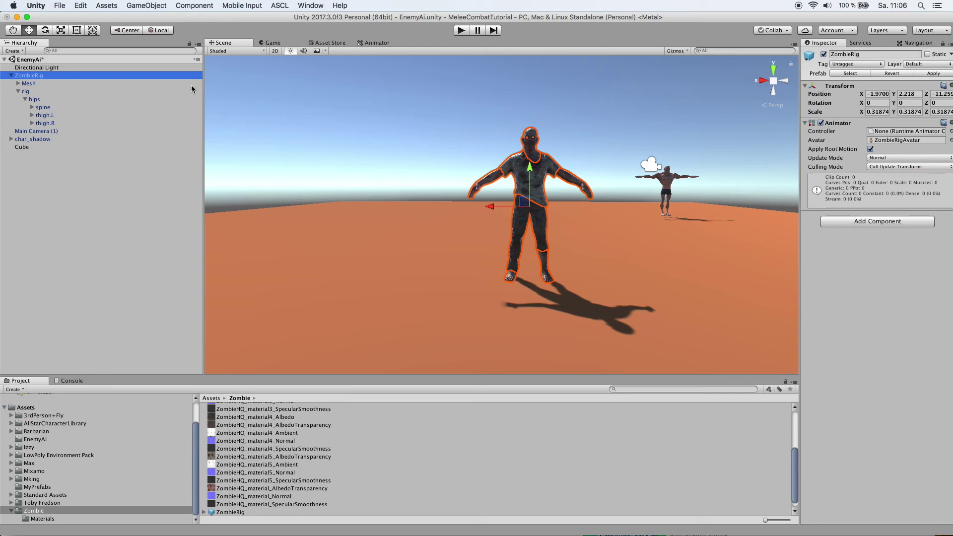
- Start the ragdoll setup on the zombie's rig object and place the Create Ragdoll dialog clear of the zombie
{"action": "left_click", "coordinate": [25, 92]}
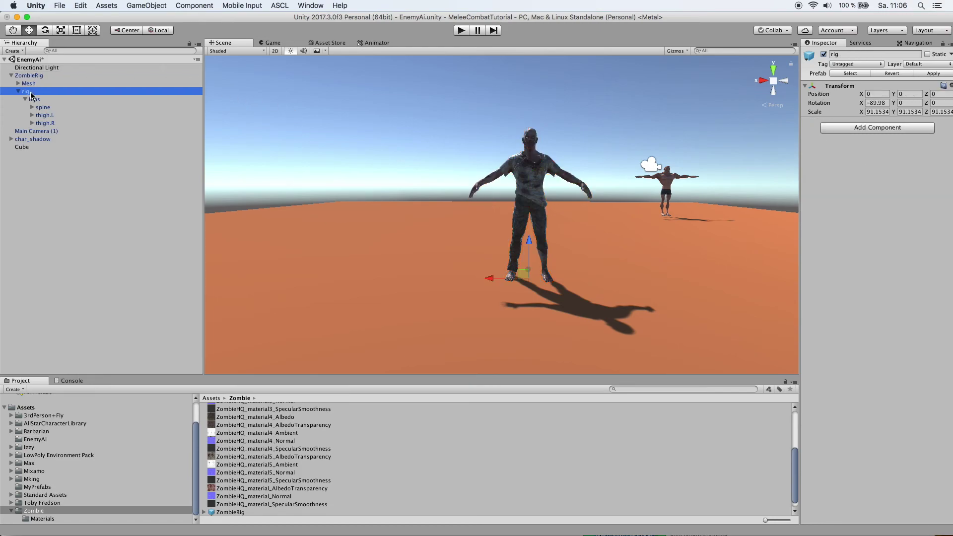
{"action": "right_click", "coordinate": [31, 94]}
{"action": "mouse_move", "coordinate": [64, 180]}
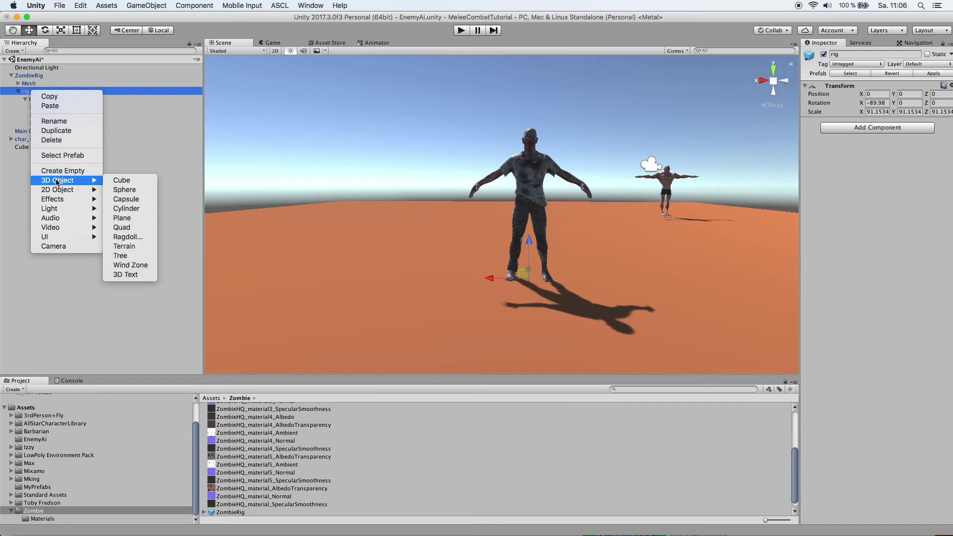
{"action": "left_click", "coordinate": [146, 237]}
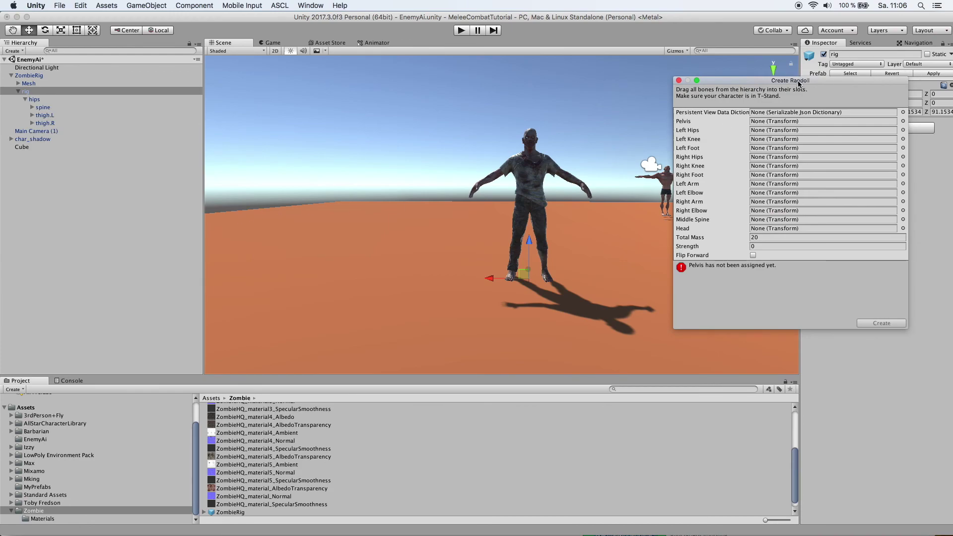
{"action": "mouse_move", "coordinate": [799, 84]}
{"action": "left_mouse_down"}
{"action": "mouse_move", "coordinate": [785, 99]}
{"action": "mouse_move", "coordinate": [796, 92]}
{"action": "mouse_move", "coordinate": [786, 85]}
{"action": "mouse_move", "coordinate": [807, 83]}
{"action": "left_mouse_up"}
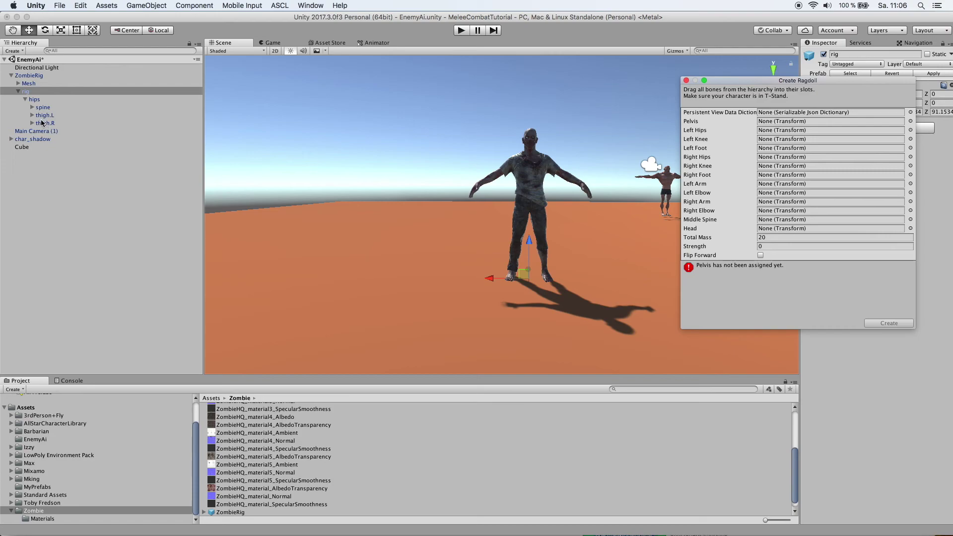
- Expand the spine bone and assign the hips bone as the ragdoll's Pelvis
{"action": "left_click", "coordinate": [32, 108]}
{"action": "left_click", "coordinate": [34, 100]}
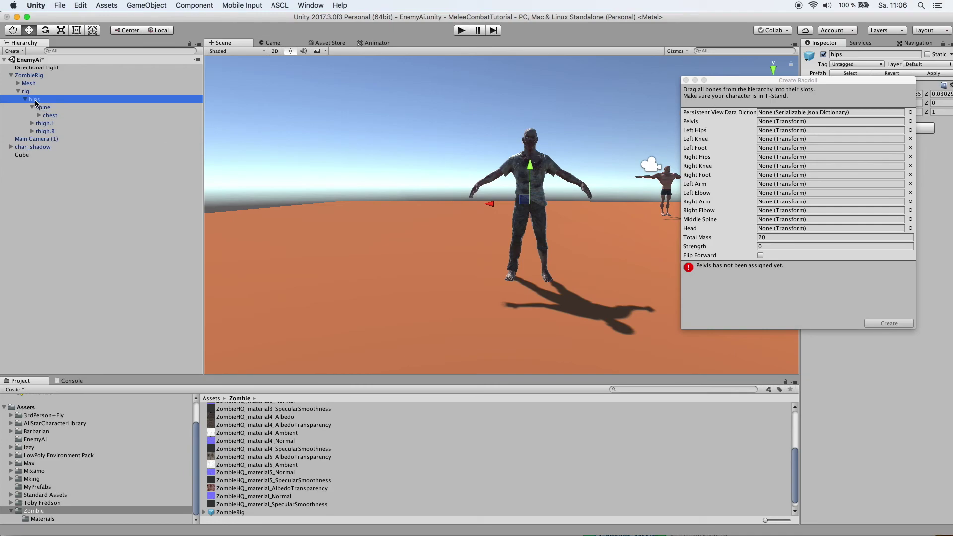
{"action": "left_click_drag", "start_coordinate": [36, 103], "coordinate": [806, 123]}
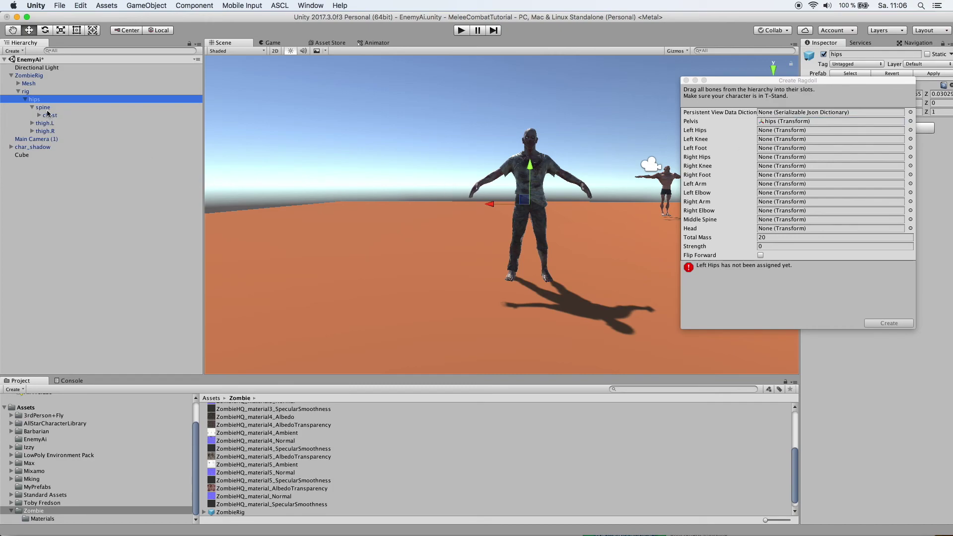
- Expand the left leg and assign thigh.L to Left Hips, shin.L to Left Knee and foot.L to Left Foot
{"action": "left_click", "coordinate": [44, 108]}
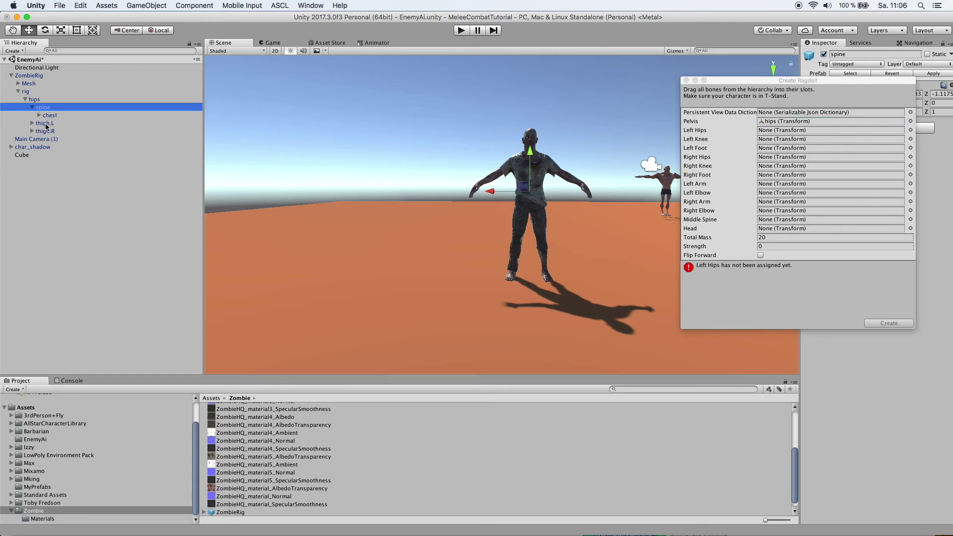
{"action": "left_click", "coordinate": [45, 124]}
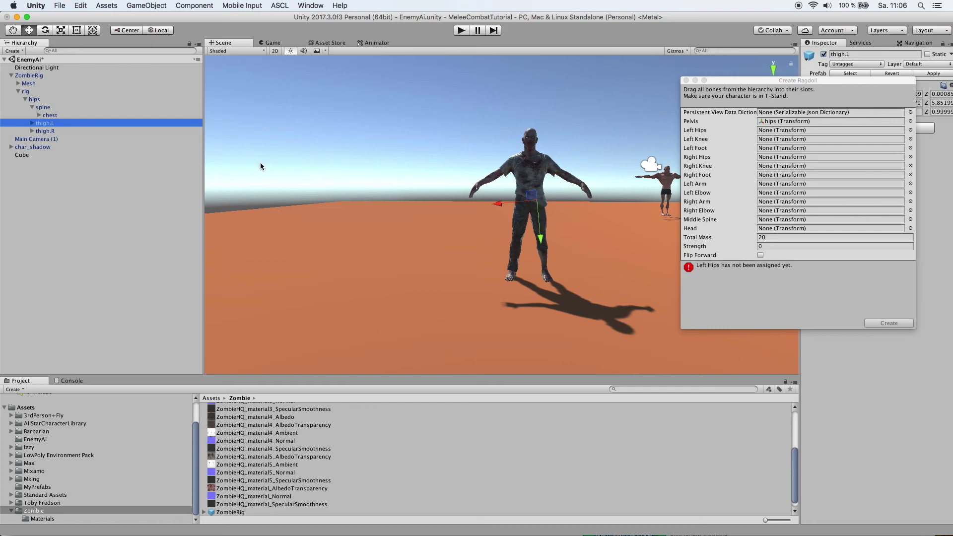
{"action": "left_click", "coordinate": [32, 124]}
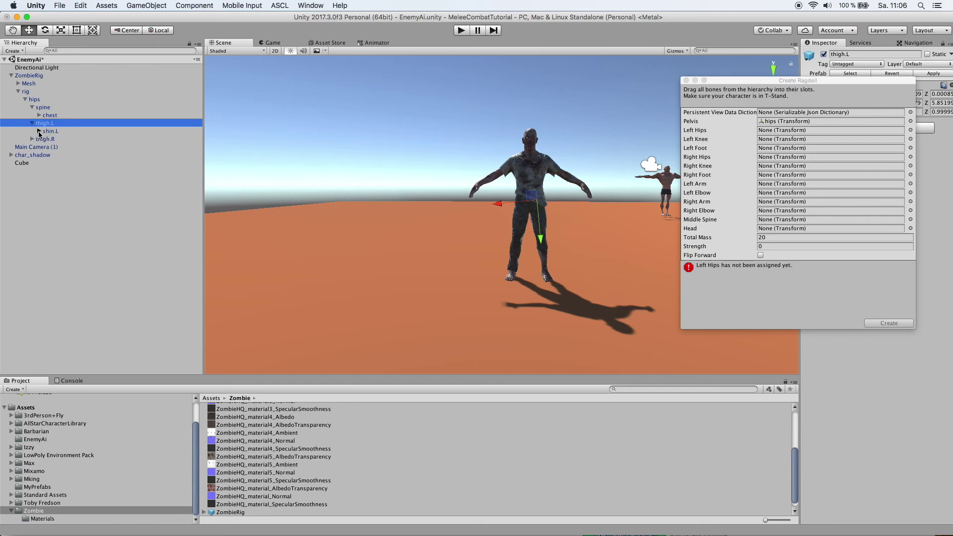
{"action": "left_click", "coordinate": [39, 132]}
{"action": "left_click", "coordinate": [56, 131]}
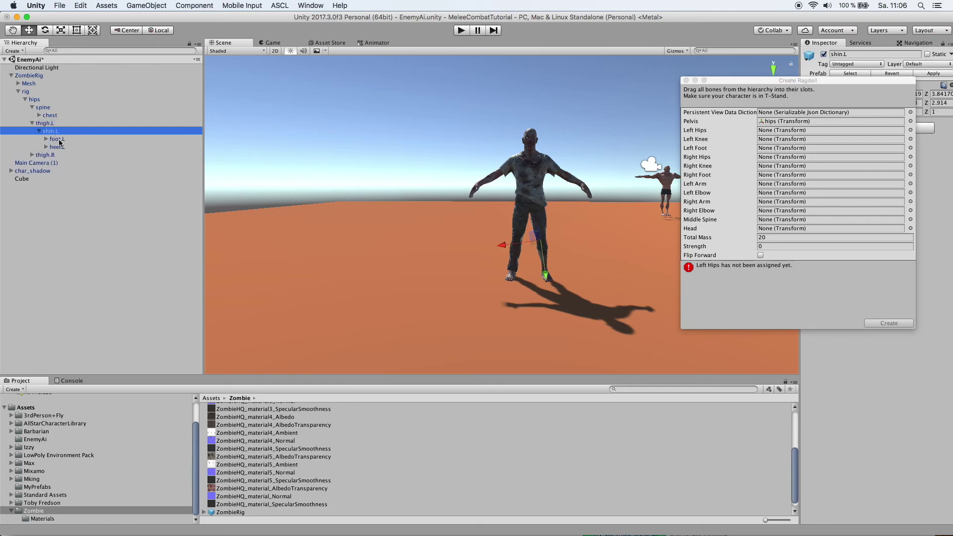
{"action": "left_click", "coordinate": [58, 140]}
{"action": "left_click", "coordinate": [49, 124]}
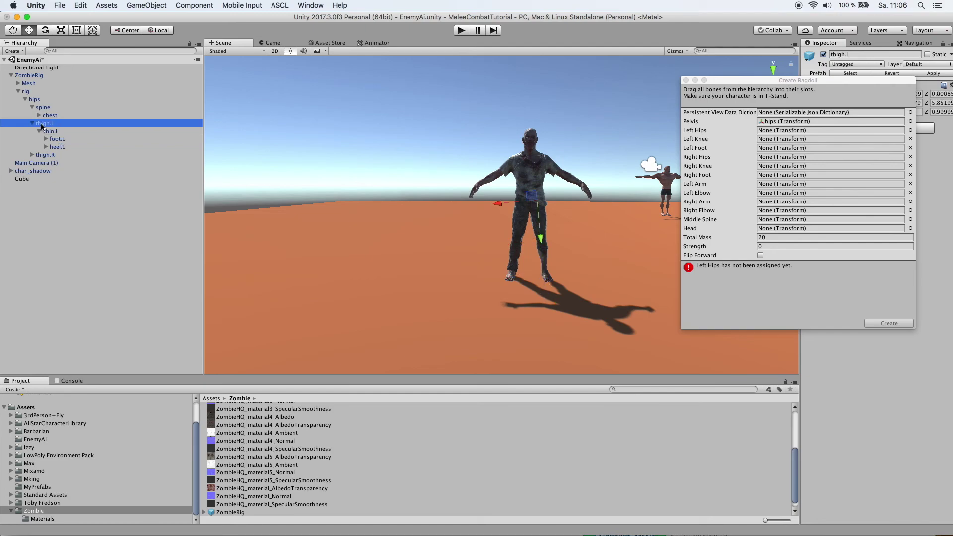
{"action": "left_click_drag", "start_coordinate": [42, 127], "coordinate": [769, 133]}
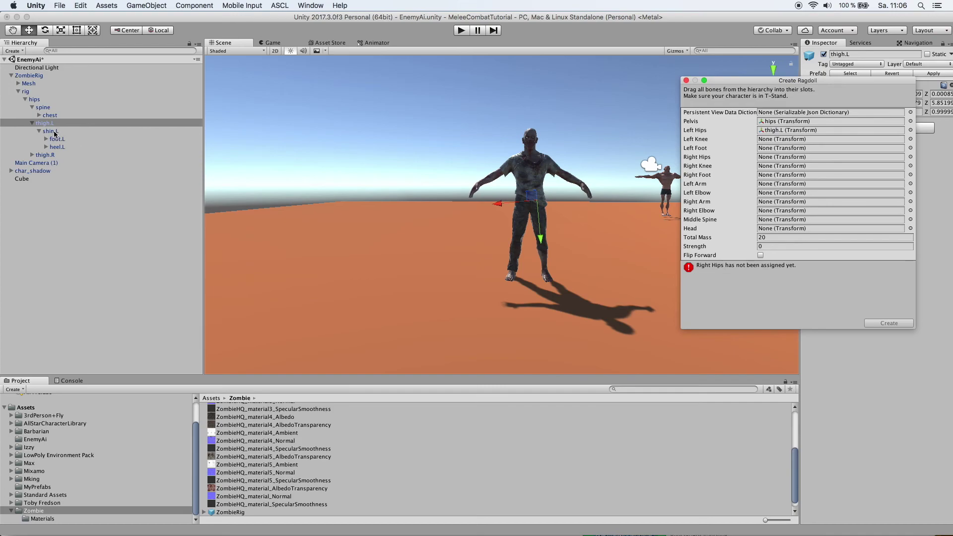
{"action": "left_click_drag", "start_coordinate": [55, 133], "coordinate": [775, 139]}
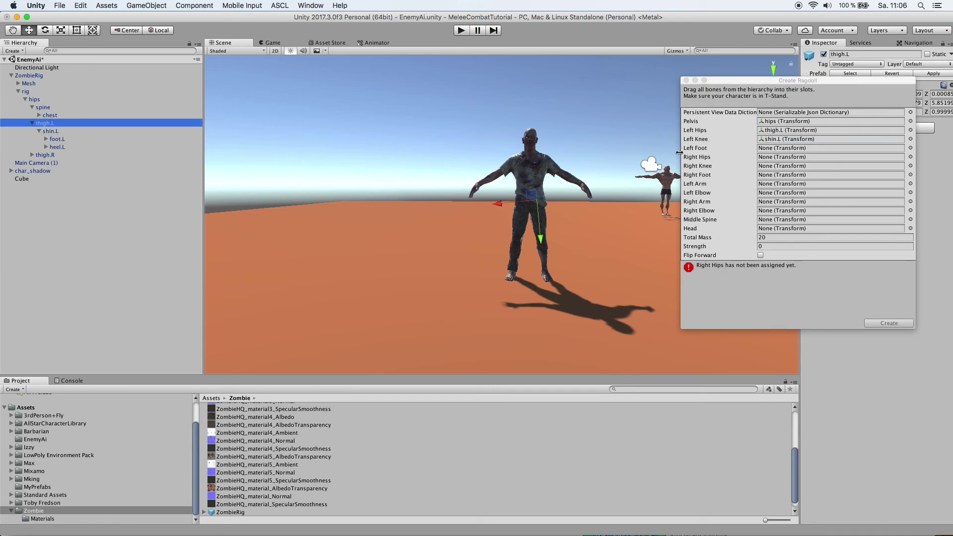
{"action": "left_click_drag", "start_coordinate": [58, 141], "coordinate": [789, 153]}
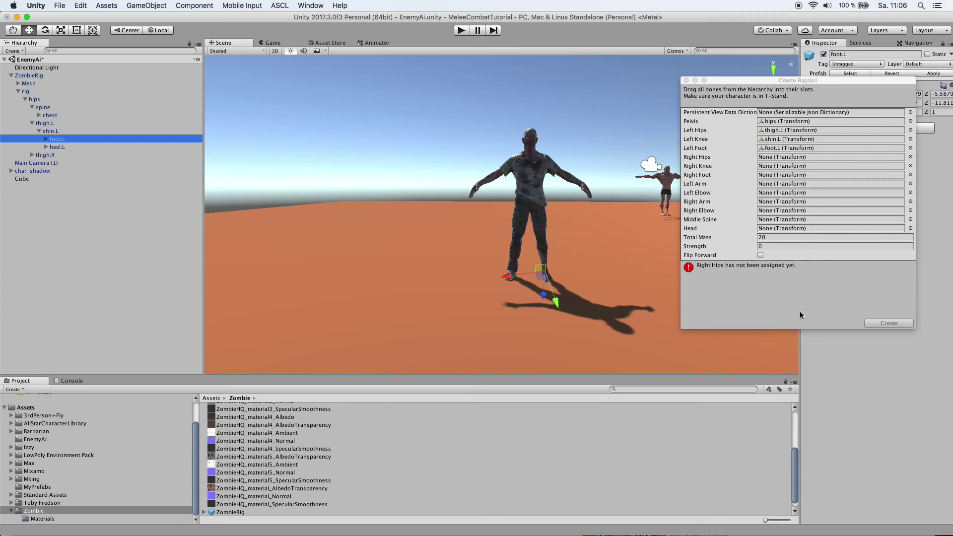
- Expand the right leg and assign thigh.R to Right Hips, shin.R to Right Knee and foot.R to Right Foot
{"action": "left_click", "coordinate": [32, 155]}
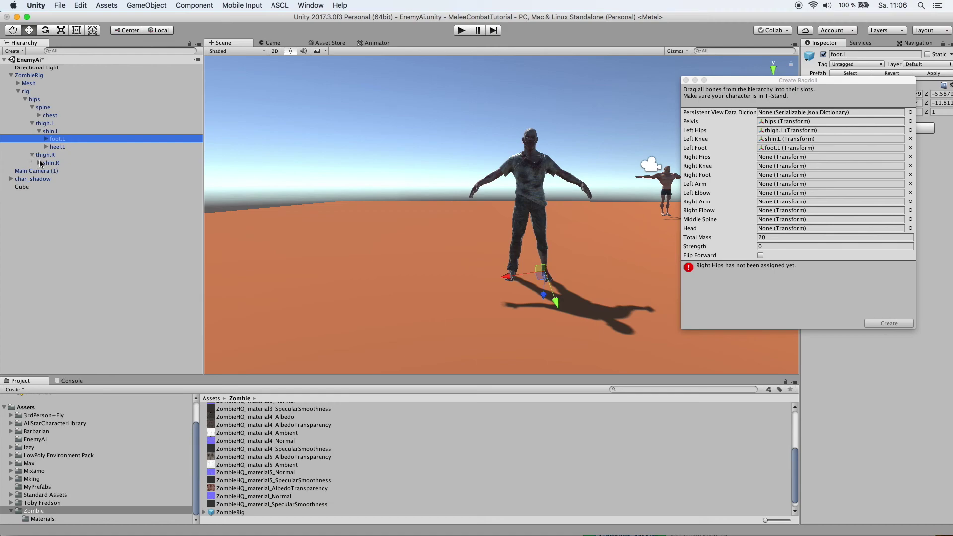
{"action": "left_click", "coordinate": [49, 157]}
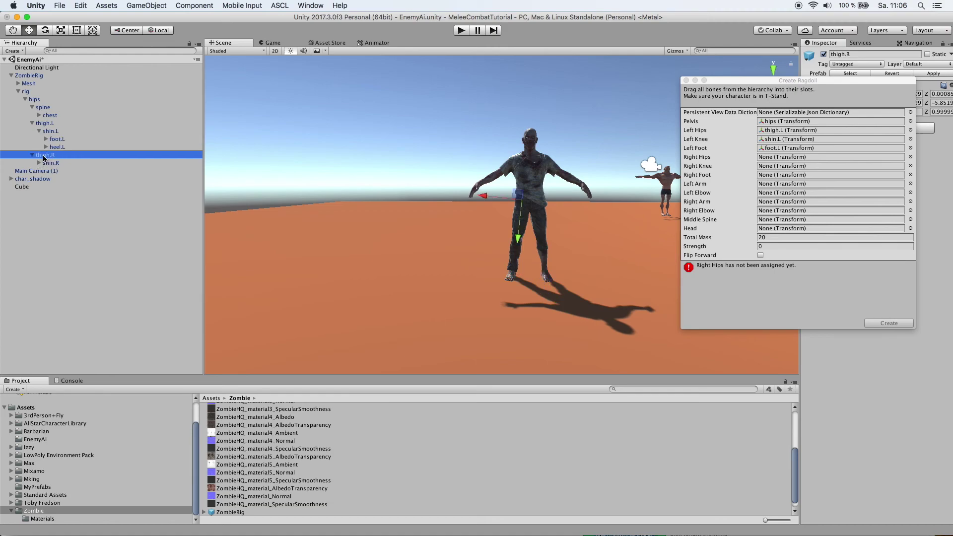
{"action": "left_click_drag", "start_coordinate": [44, 158], "coordinate": [775, 157]}
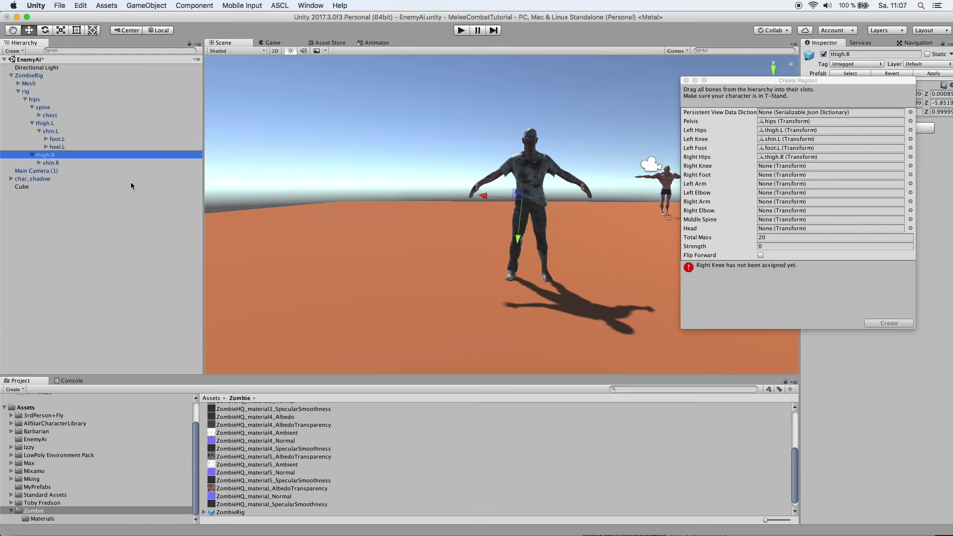
{"action": "left_click_drag", "start_coordinate": [54, 165], "coordinate": [767, 176]}
{"action": "left_click", "coordinate": [57, 173]}
- Collapse the leg bones, expand the chest and left shoulder, and assign upper_arm.L to Left Arm and forearm.L to Left Elbow
{"action": "left_click", "coordinate": [33, 155]}
{"action": "left_click", "coordinate": [32, 123]}
{"action": "left_click", "coordinate": [39, 116]}
{"action": "left_click", "coordinate": [46, 131]}
{"action": "left_click", "coordinate": [80, 141]}
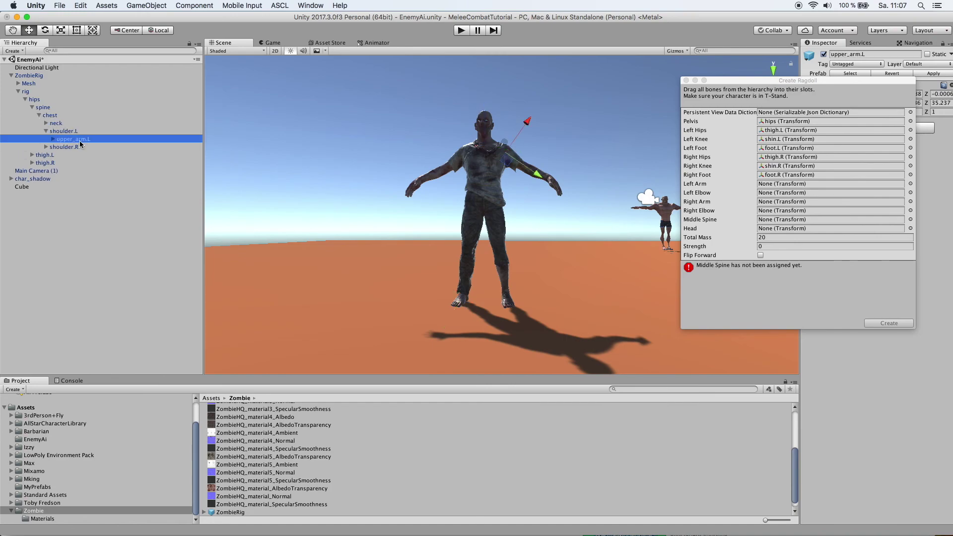
{"action": "left_click", "coordinate": [58, 132]}
{"action": "left_click", "coordinate": [79, 141]}
{"action": "left_click", "coordinate": [53, 139]}
{"action": "left_click_drag", "start_coordinate": [80, 141], "coordinate": [774, 194]}
{"action": "left_click", "coordinate": [79, 147]}
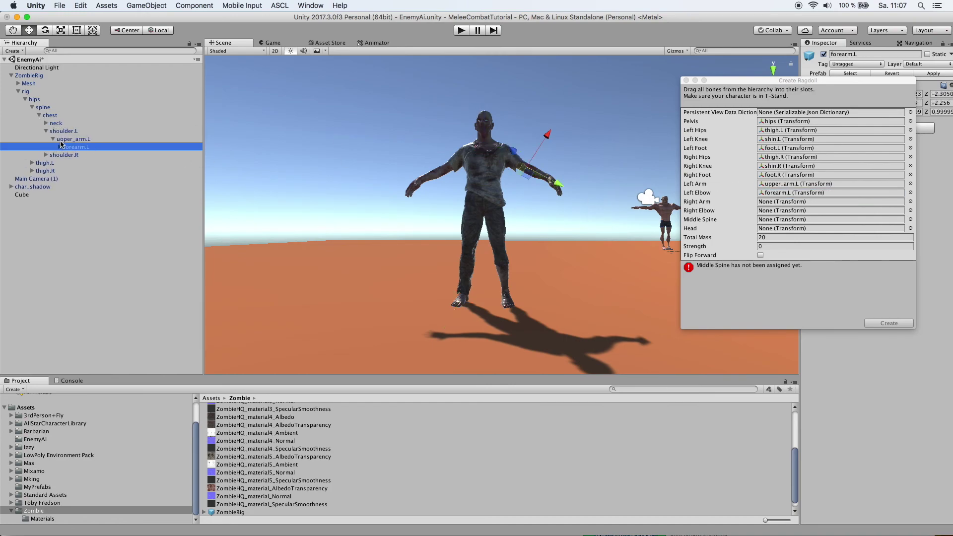
- Expand the right shoulder and assign upper_arm.R to Right Arm and forearm.R to Right Elbow
{"action": "left_click", "coordinate": [47, 155]}
{"action": "left_click", "coordinate": [77, 163]}
{"action": "left_click_drag", "start_coordinate": [77, 163], "coordinate": [774, 211]}
{"action": "left_click", "coordinate": [53, 163]}
- Assign the chest bone to Middle Spine and the head bone to Head, and create the ragdoll
{"action": "left_click", "coordinate": [52, 116]}
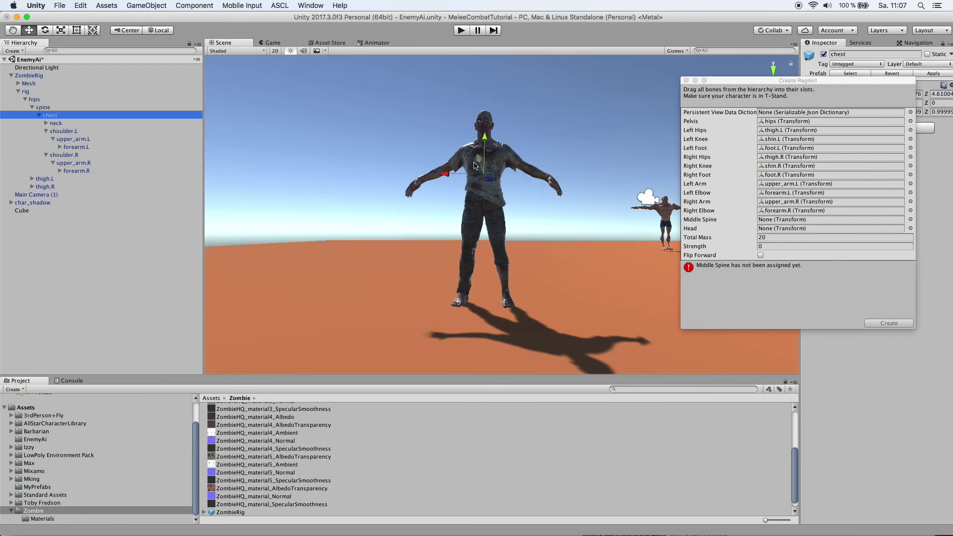
{"action": "left_click_drag", "start_coordinate": [52, 116], "coordinate": [774, 220]}
{"action": "left_click", "coordinate": [46, 123]}
{"action": "left_click_drag", "start_coordinate": [65, 132], "coordinate": [766, 229]}
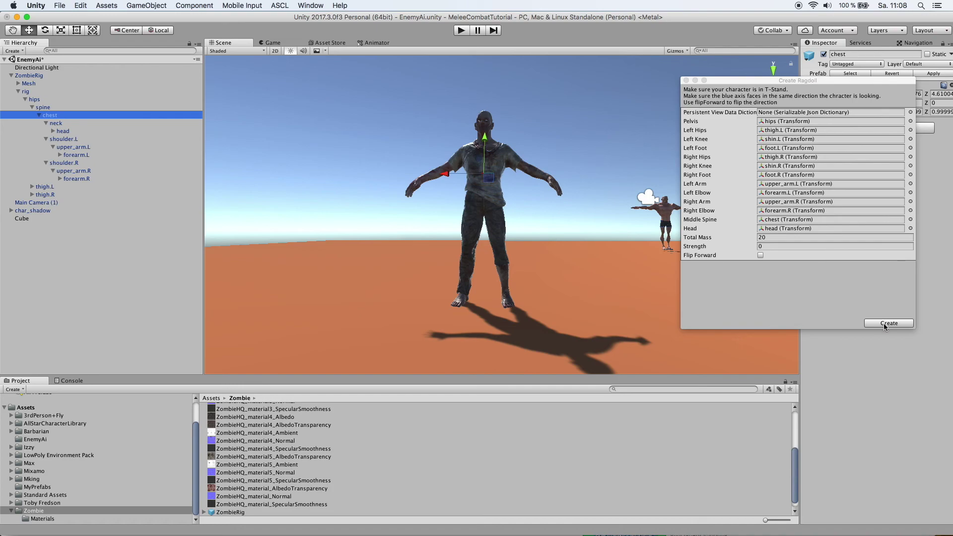
{"action": "left_click", "coordinate": [886, 324]}
- Edit the head bone's oversized sphere collider and shrink it to a radius of about 0.0147
{"action": "left_click_drag", "start_coordinate": [664, 270], "coordinate": [662, 237], "text": "alt"}
{"action": "key", "text": "w"}
{"action": "right_click_drag", "start_coordinate": [662, 237], "coordinate": [664, 250]}
{"action": "left_click", "coordinate": [63, 131]}
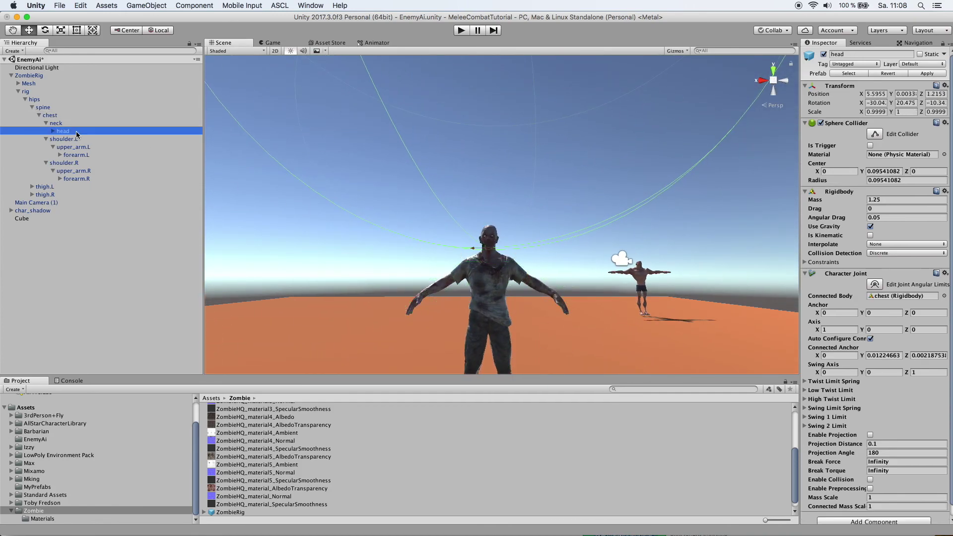
{"action": "scroll", "coordinate": [911, 227], "scroll_direction": "down", "scroll_amount": 1}
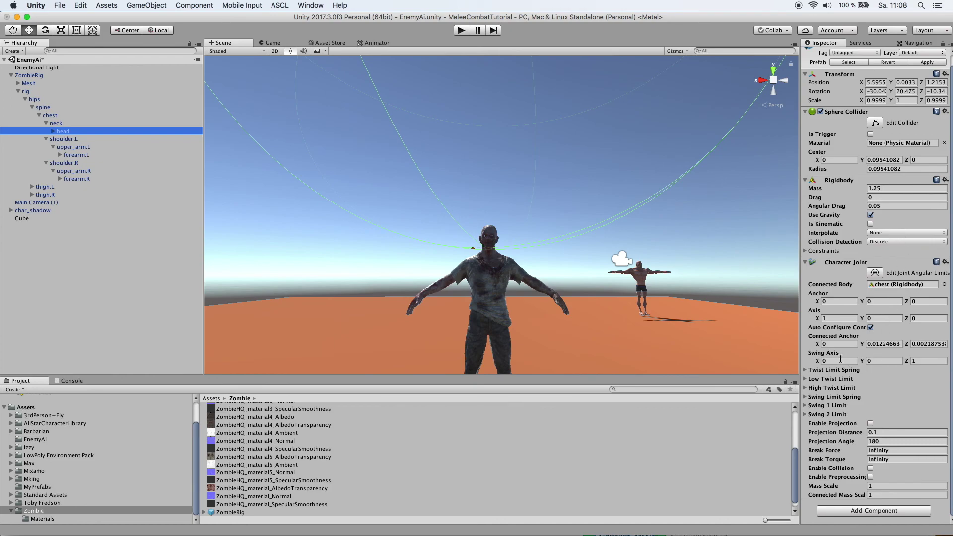
{"action": "left_click", "coordinate": [875, 123]}
{"action": "left_click_drag", "start_coordinate": [711, 205], "coordinate": [722, 255], "text": "alt"}
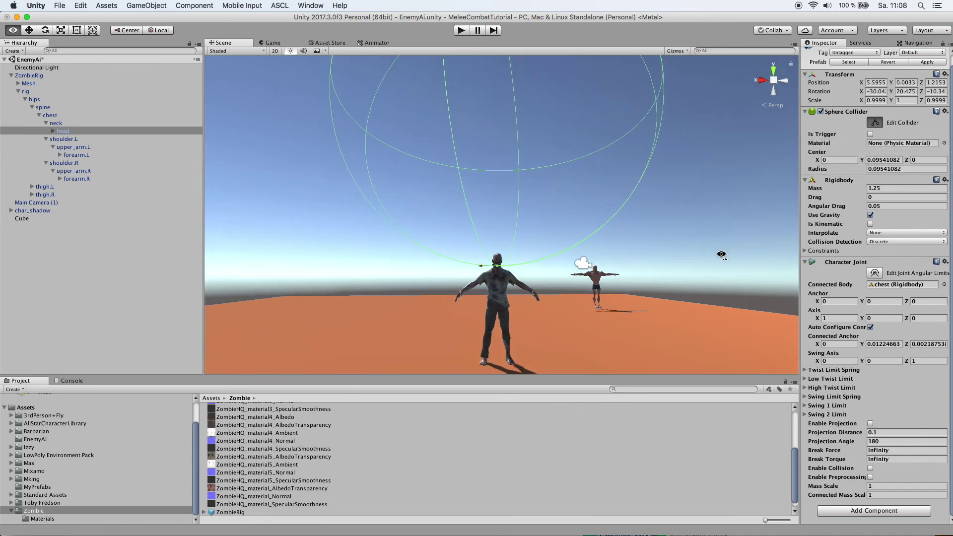
{"action": "scroll", "coordinate": [645, 259], "scroll_direction": "down", "scroll_amount": 5}
{"action": "left_click", "coordinate": [596, 138]}
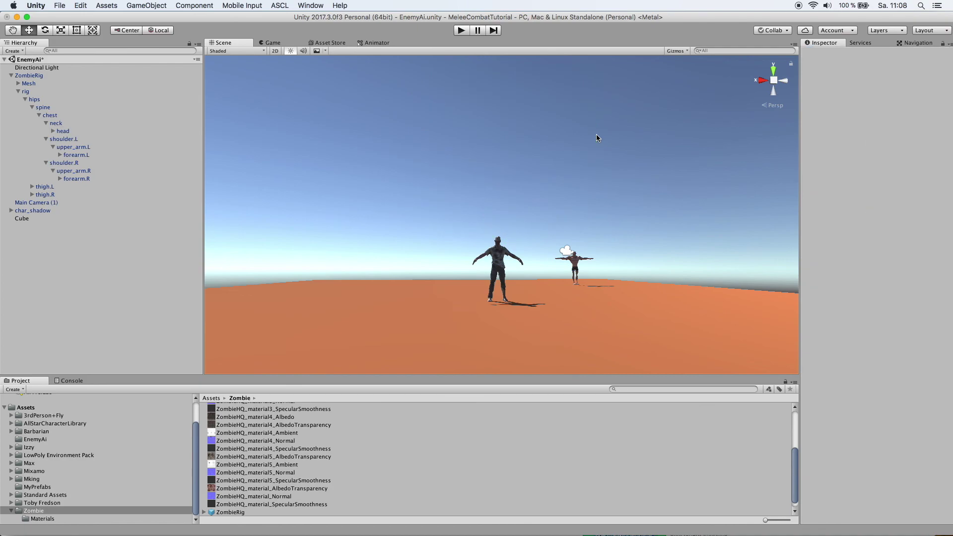
{"action": "left_click", "coordinate": [70, 133]}
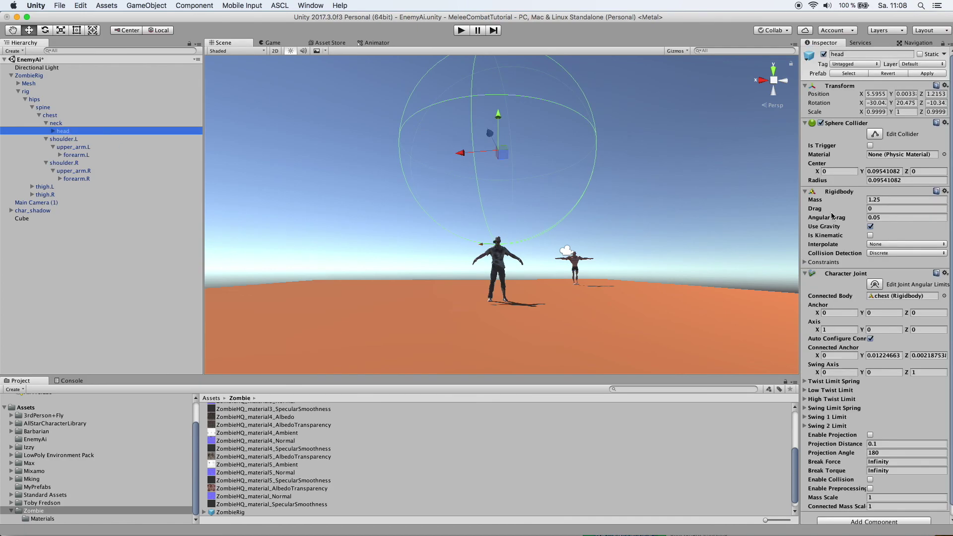
{"action": "left_click", "coordinate": [875, 134]}
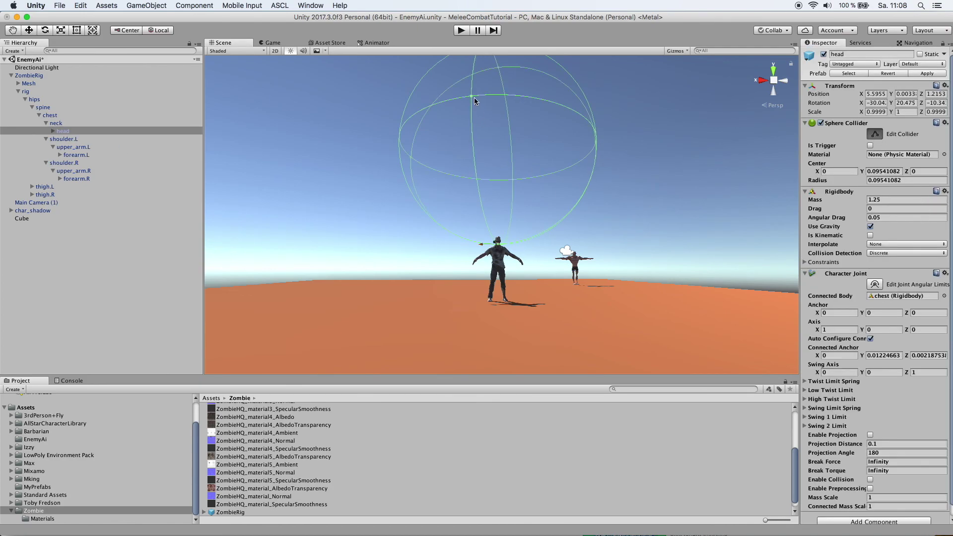
{"action": "left_click_drag", "start_coordinate": [475, 100], "coordinate": [601, 290]}
- Lower the head's sphere collider to head height by setting its Center Y to 0.00141185
{"action": "left_click", "coordinate": [837, 171]}
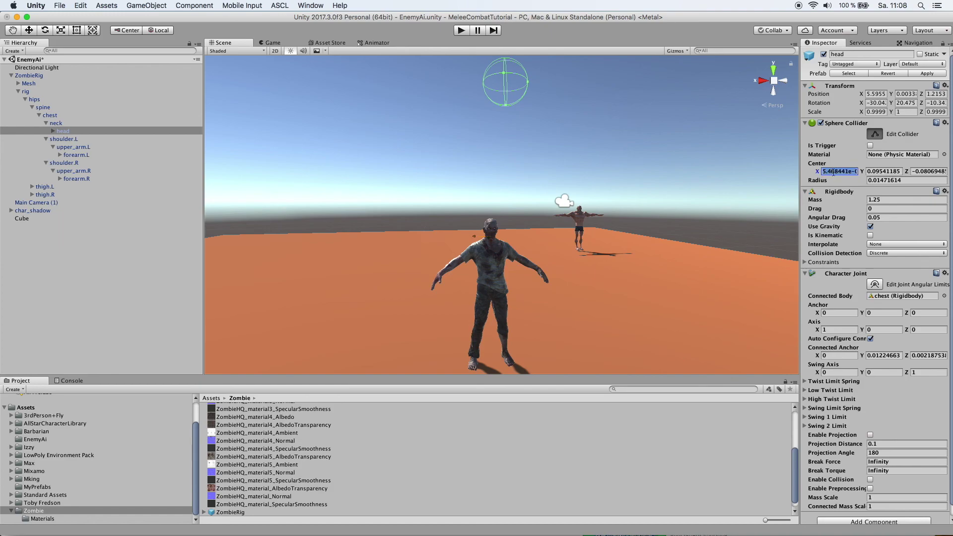
{"action": "left_click", "coordinate": [838, 171]}
{"action": "left_click", "coordinate": [880, 171]}
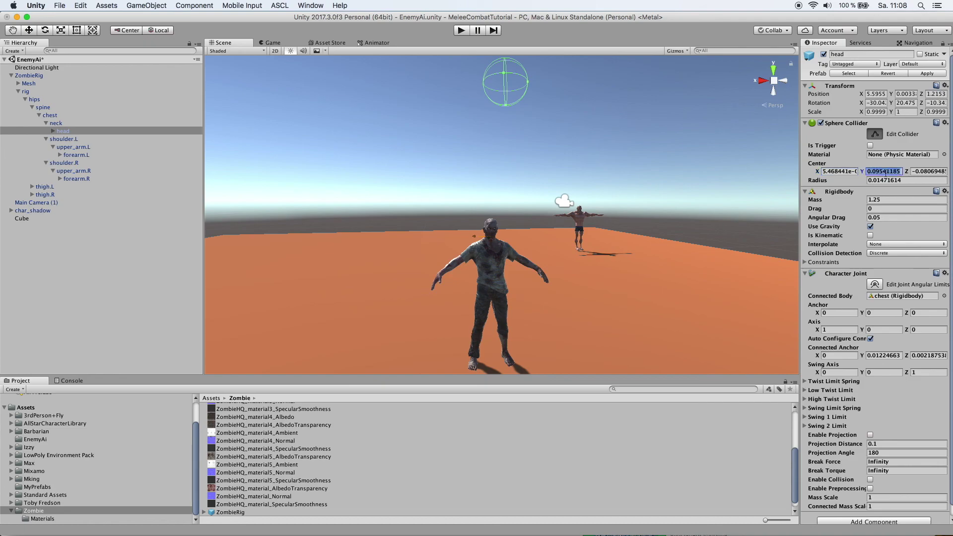
{"action": "left_click", "coordinate": [881, 172]}
{"action": "key", "text": "BackSpace"}
{"action": "type", "text": "0"}
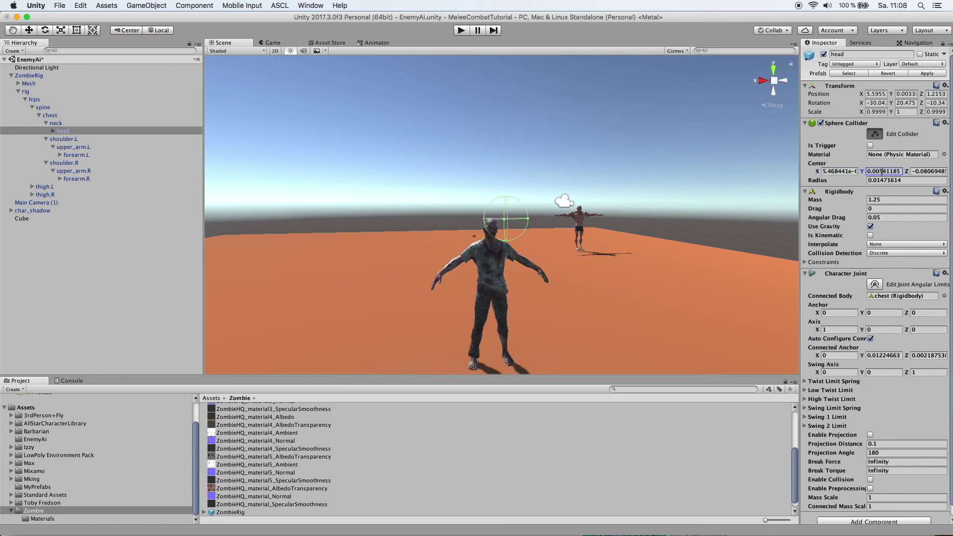
{"action": "key", "text": "BackSpace"}
{"action": "type", "text": "2"}
{"action": "key", "text": "BackSpace"}
{"action": "type", "text": "1"}
- Change the leading digits of the head sphere collider's Center X value to 6.568441, keeping its exponent
{"action": "left_click", "coordinate": [831, 171]}
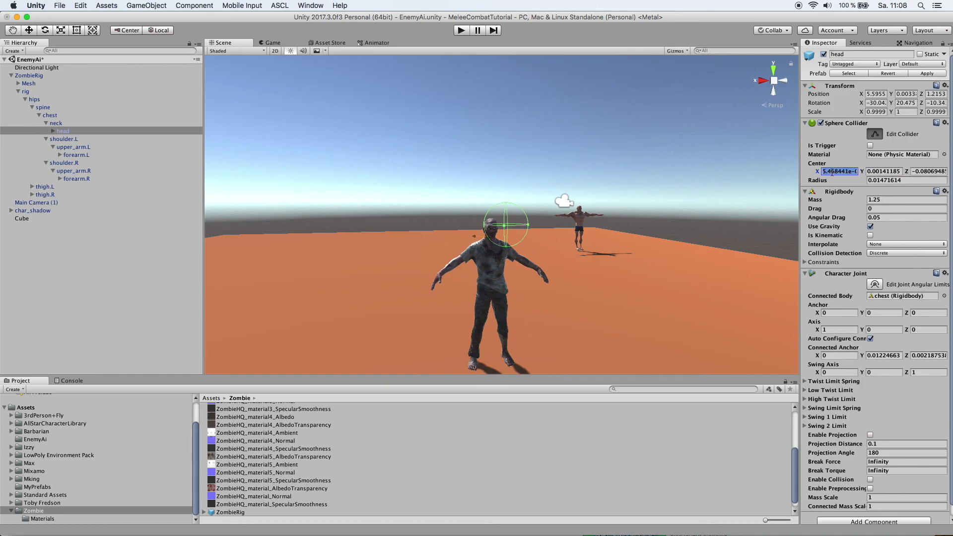
{"action": "left_click", "coordinate": [837, 172]}
{"action": "left_click", "coordinate": [837, 171]}
{"action": "key", "text": "BackSpace"}
{"action": "type", "text": "6."}
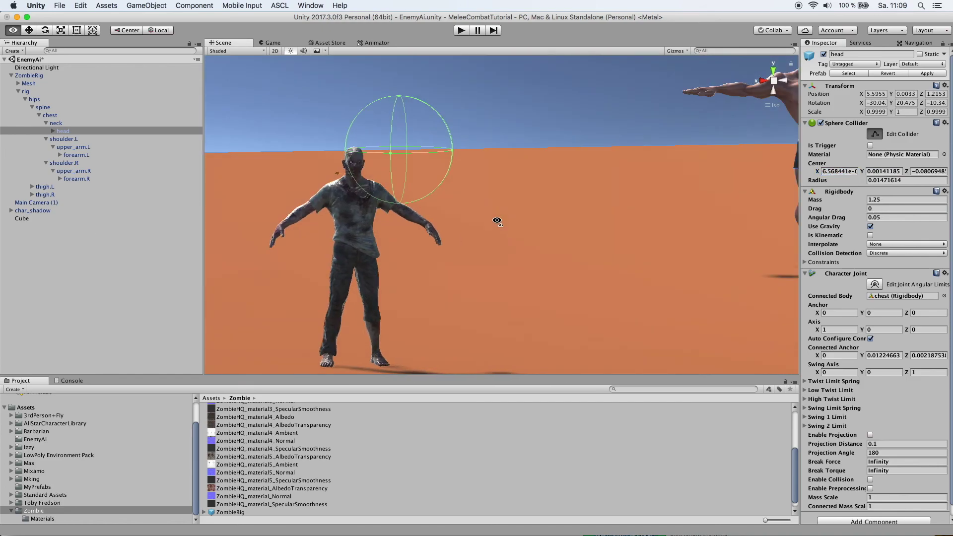
- Return the Scene view to perspective, open the head collider's Center Z for editing, and clear the object selection
{"action": "left_click", "coordinate": [775, 106]}
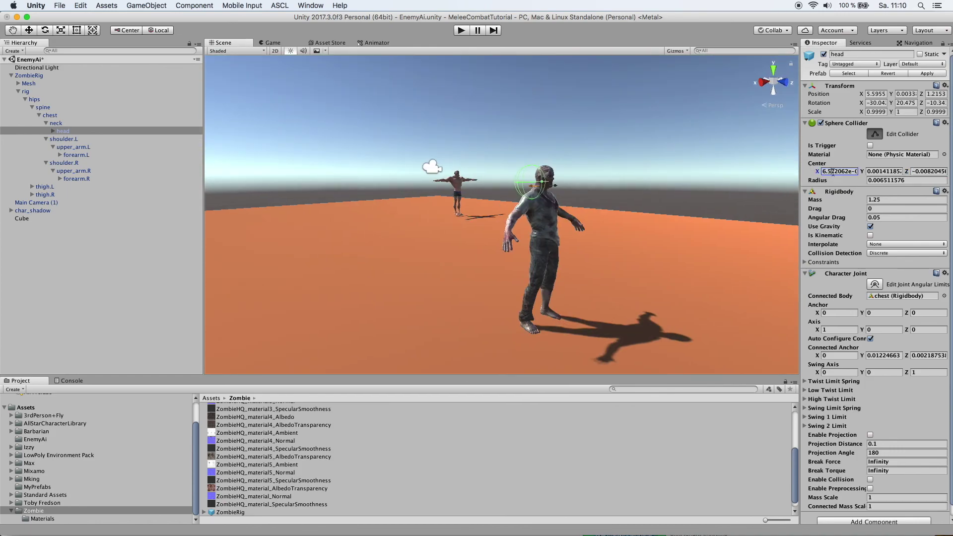
{"action": "left_click", "coordinate": [921, 172]}
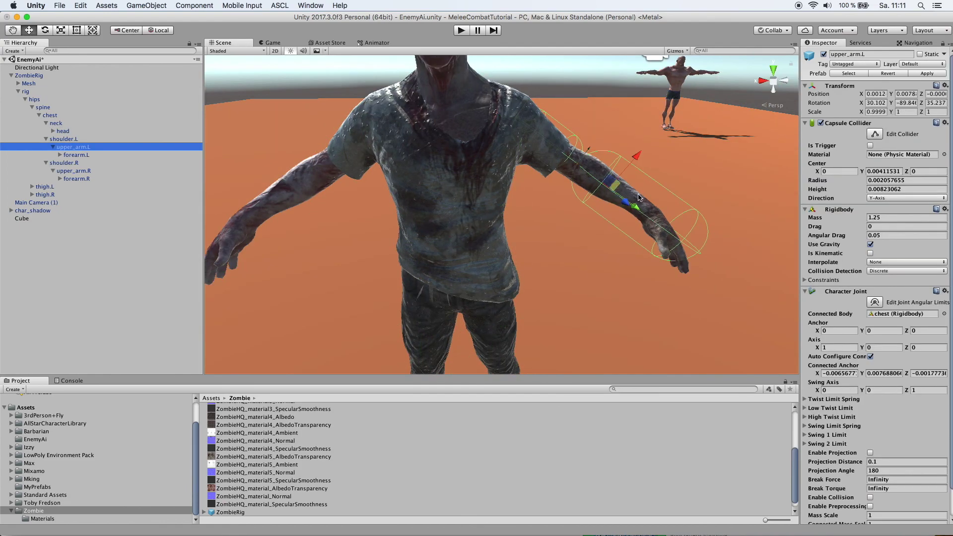
{"action": "left_click", "coordinate": [520, 122]}
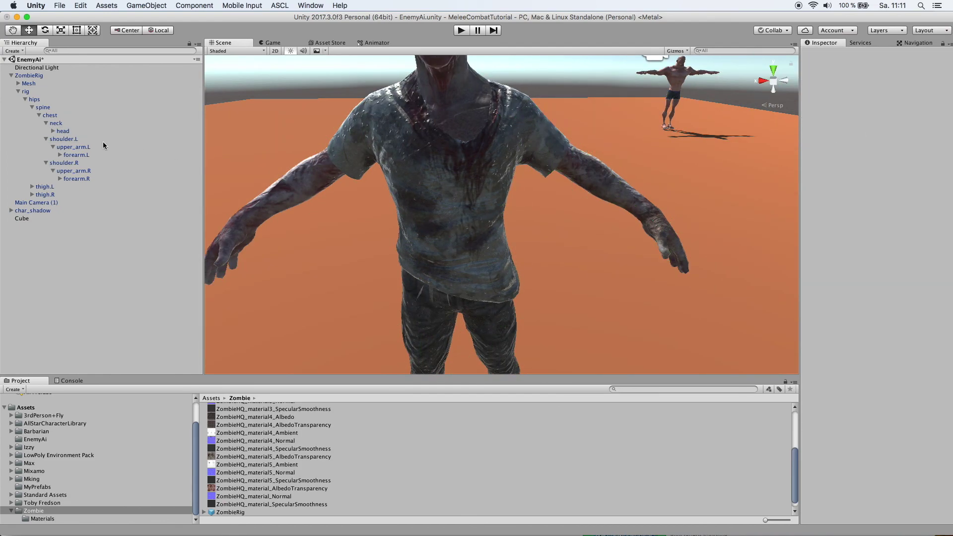
- Edit the right upper arm's capsule collider to extend over the shoulder, with height about 0.0088 and radius about 0.00257
{"action": "left_click", "coordinate": [68, 147]}
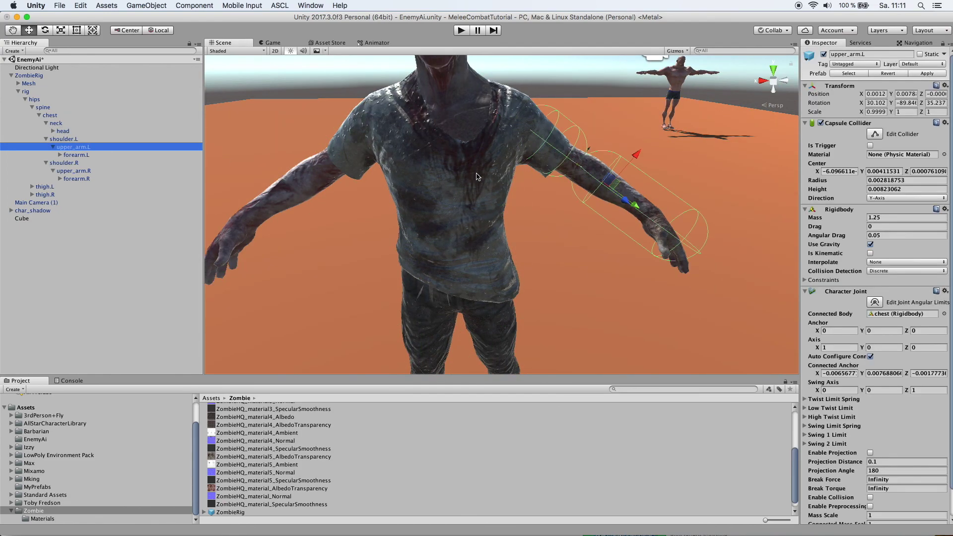
{"action": "left_click", "coordinate": [73, 171]}
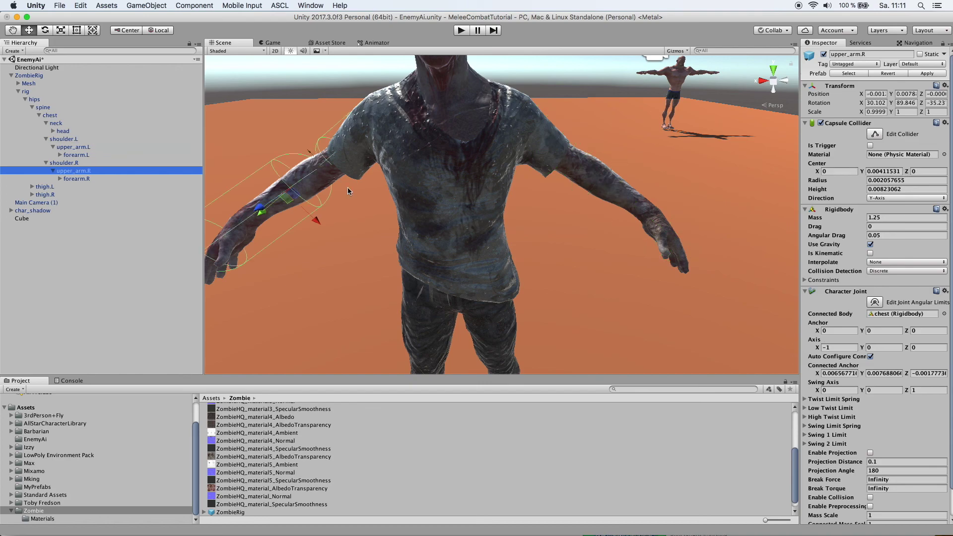
{"action": "left_click", "coordinate": [874, 136]}
{"action": "left_click_drag", "start_coordinate": [381, 119], "coordinate": [386, 116]}
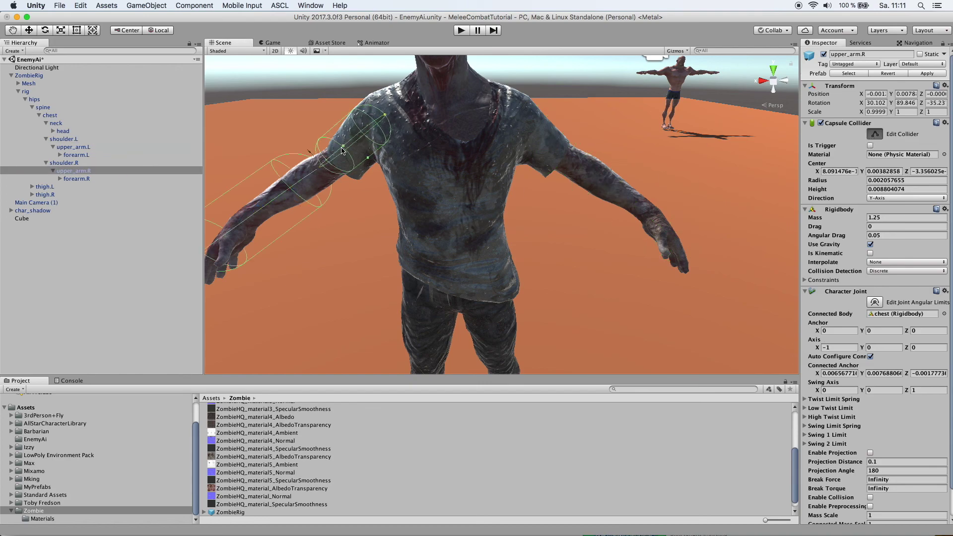
{"action": "left_click_drag", "start_coordinate": [341, 148], "coordinate": [339, 151]}
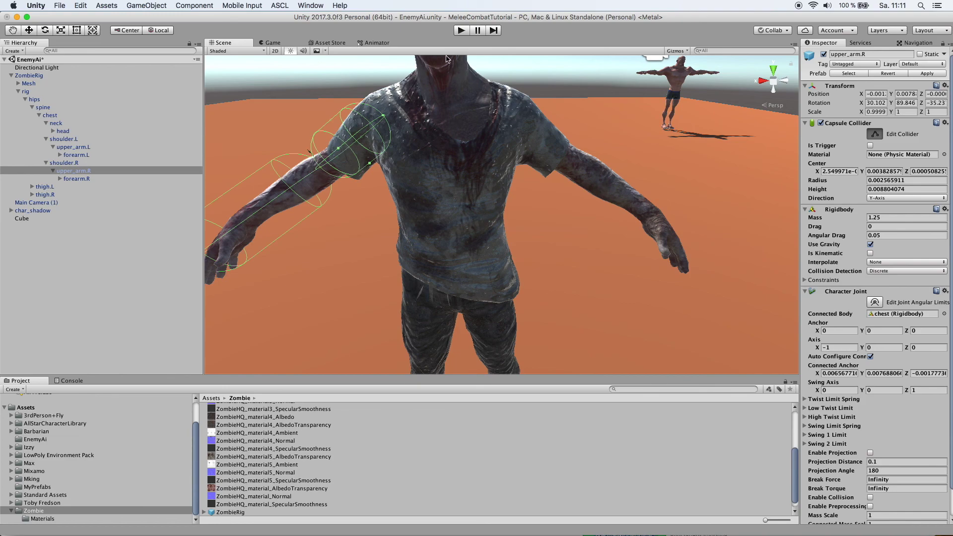
- Play the scene, walk the character up to the collapsed zombie to test its ragdoll physics, and stop playing
{"action": "scroll", "coordinate": [478, 239], "scroll_direction": "down", "scroll_amount": 6}
{"action": "left_click_drag", "start_coordinate": [479, 239], "coordinate": [571, 238], "text": "alt"}
{"action": "scroll", "coordinate": [571, 238], "scroll_direction": "up", "scroll_amount": 3}
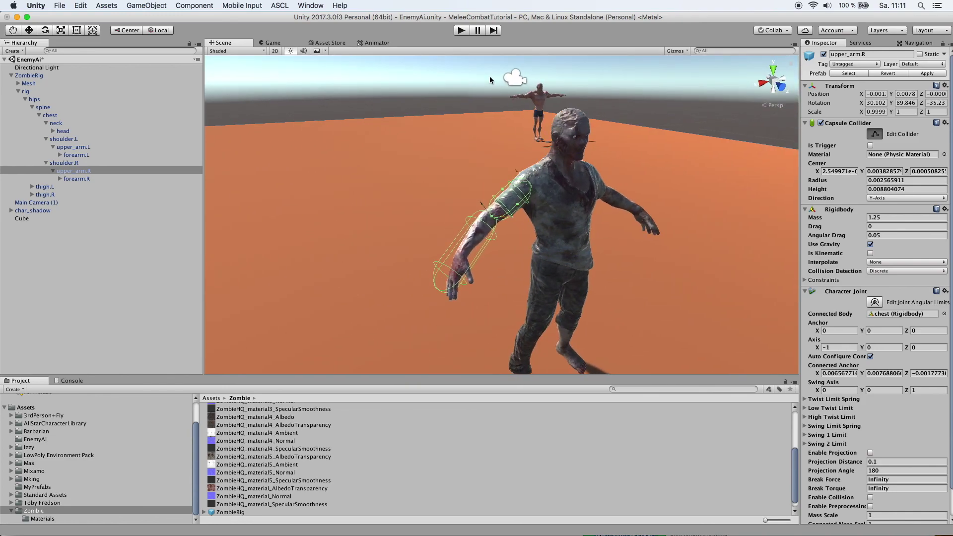
{"action": "left_click", "coordinate": [461, 30]}
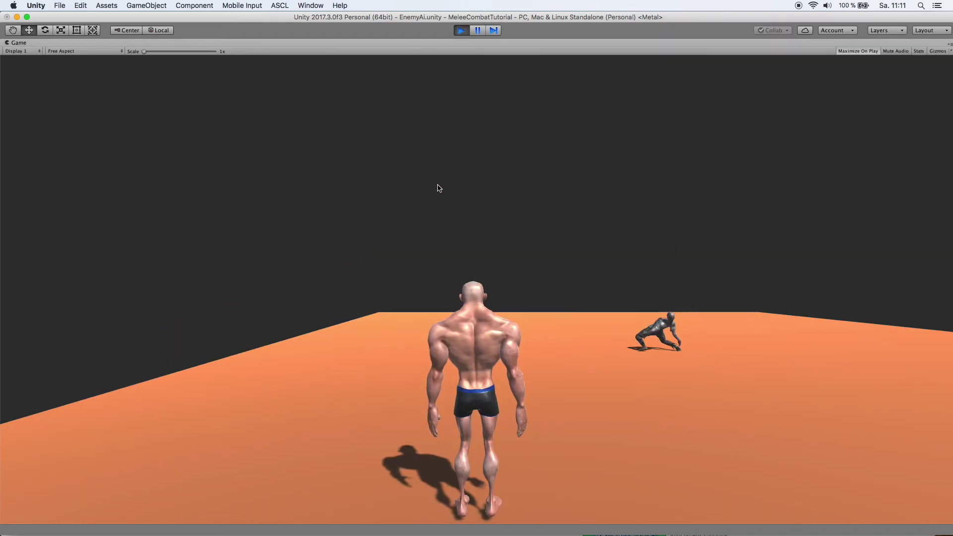
{"action": "key", "text": "w"}
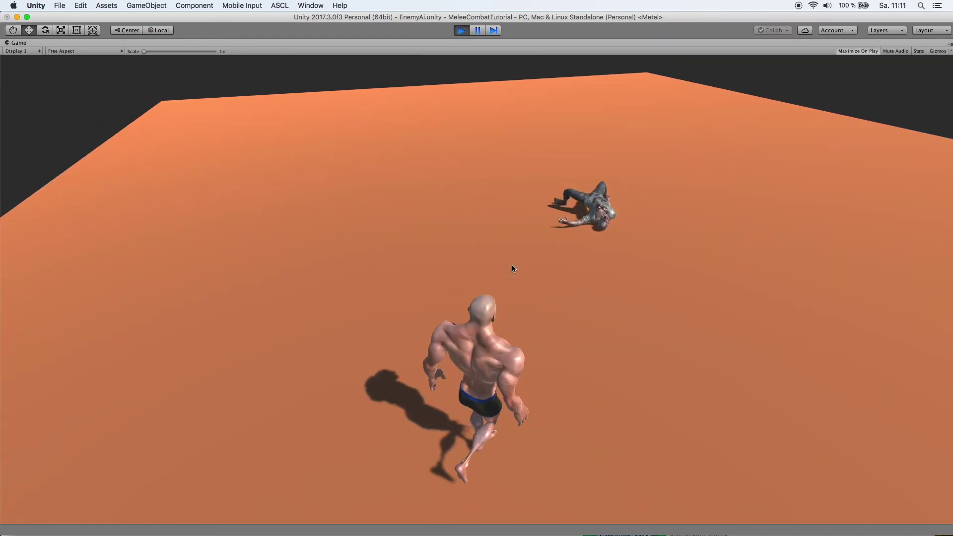
{"action": "left_click", "coordinate": [489, 277]}
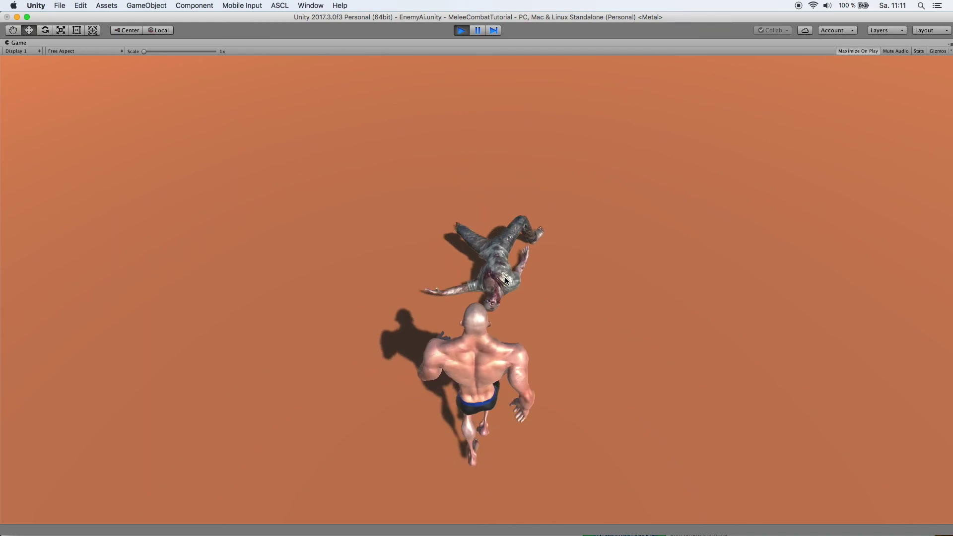
{"action": "key", "text": "w"}
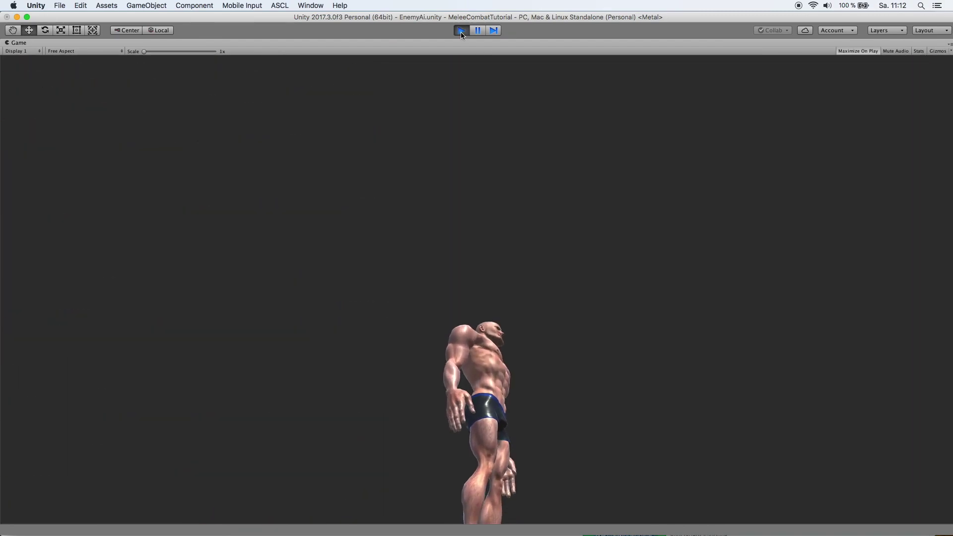
{"action": "left_click", "coordinate": [461, 31]}
- Select the whole ZombieRig and raise it high above the ground to a Y position of about 8.55
{"action": "left_click_drag", "start_coordinate": [433, 258], "coordinate": [336, 258], "text": "alt"}
{"action": "right_click_drag", "start_coordinate": [335, 257], "coordinate": [337, 257]}
{"action": "key", "text": "a"}
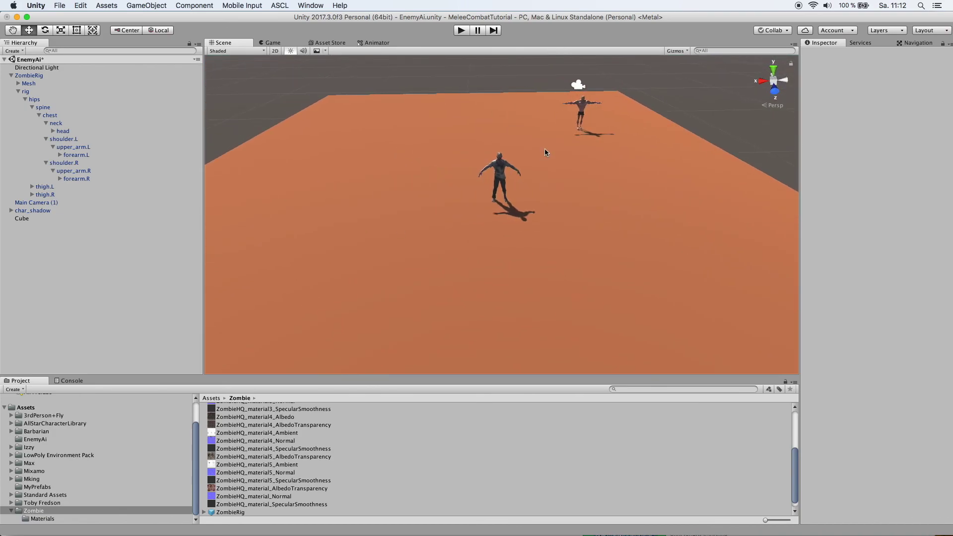
{"action": "left_click", "coordinate": [501, 174]}
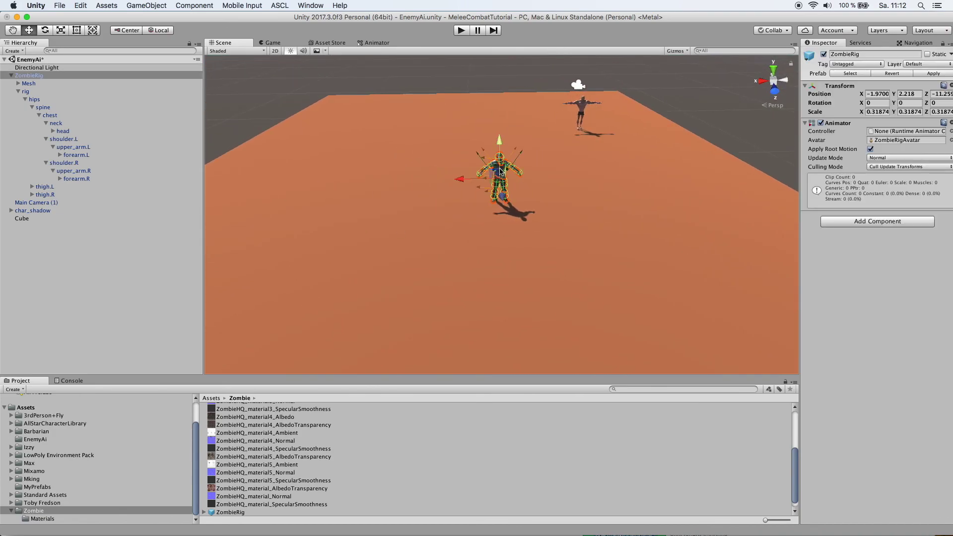
{"action": "left_click", "coordinate": [40, 77]}
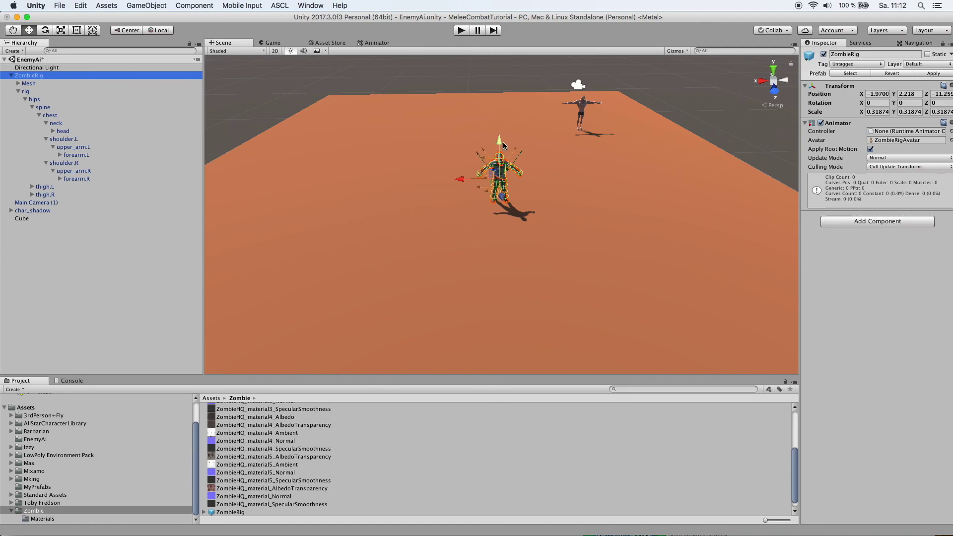
{"action": "left_click_drag", "start_coordinate": [503, 146], "coordinate": [502, 59]}
{"action": "right_click_drag", "start_coordinate": [542, 242], "coordinate": [528, 185]}
{"action": "key", "text": "s"}
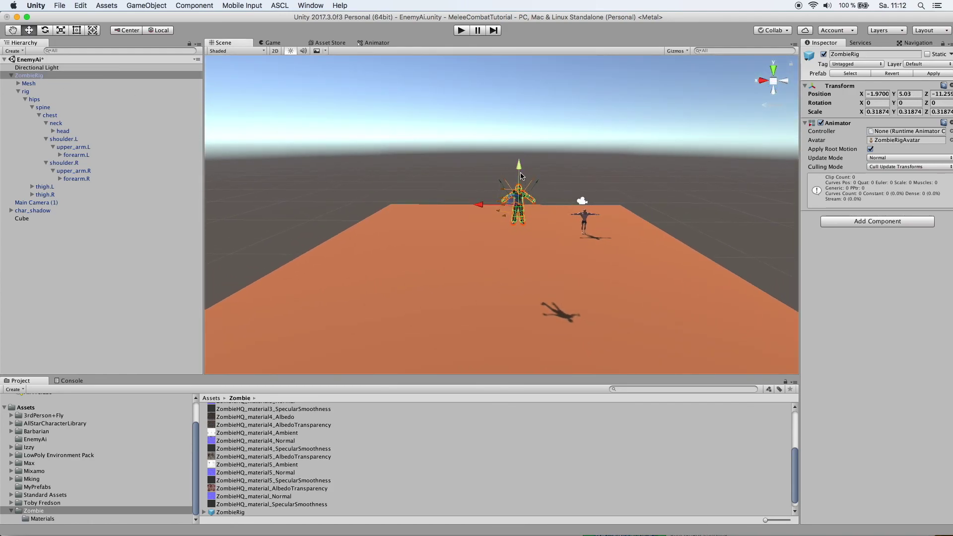
{"action": "left_click_drag", "start_coordinate": [521, 175], "coordinate": [519, 105]}
{"action": "left_click_drag", "start_coordinate": [610, 256], "coordinate": [598, 260], "text": "alt"}
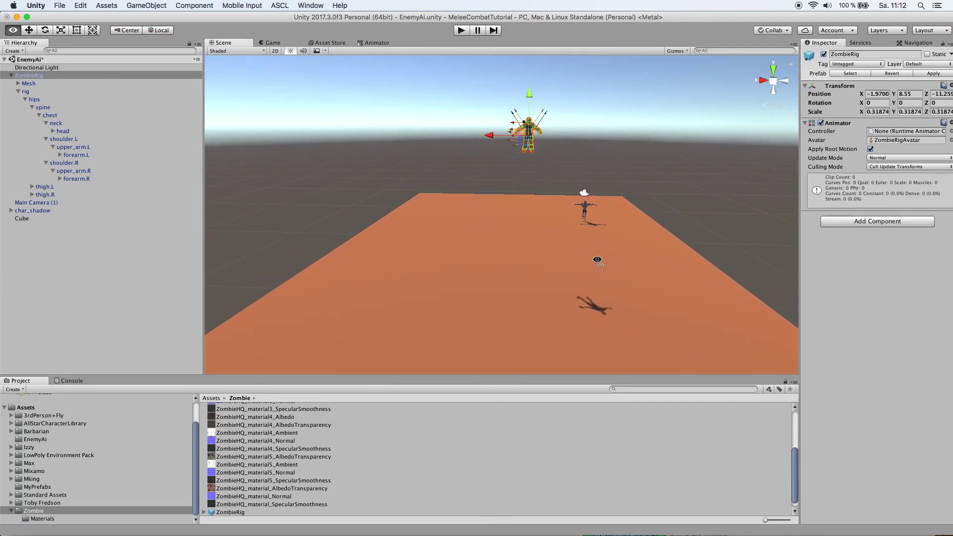
- Create a cube at the scene's root level and place it beneath the zombie at about X -1.71, Y 7.05
{"action": "right_click", "coordinate": [37, 276]}
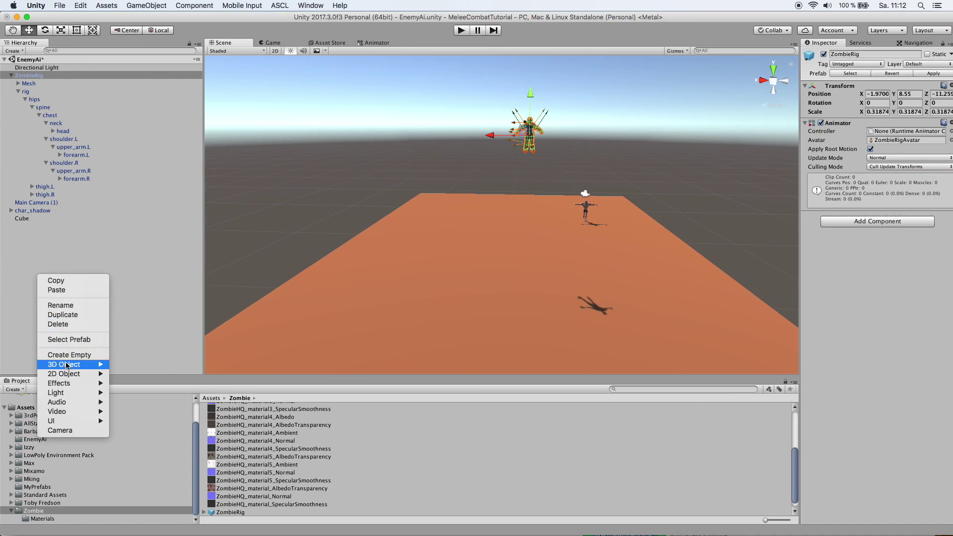
{"action": "mouse_move", "coordinate": [79, 365]}
{"action": "left_click", "coordinate": [126, 365]}
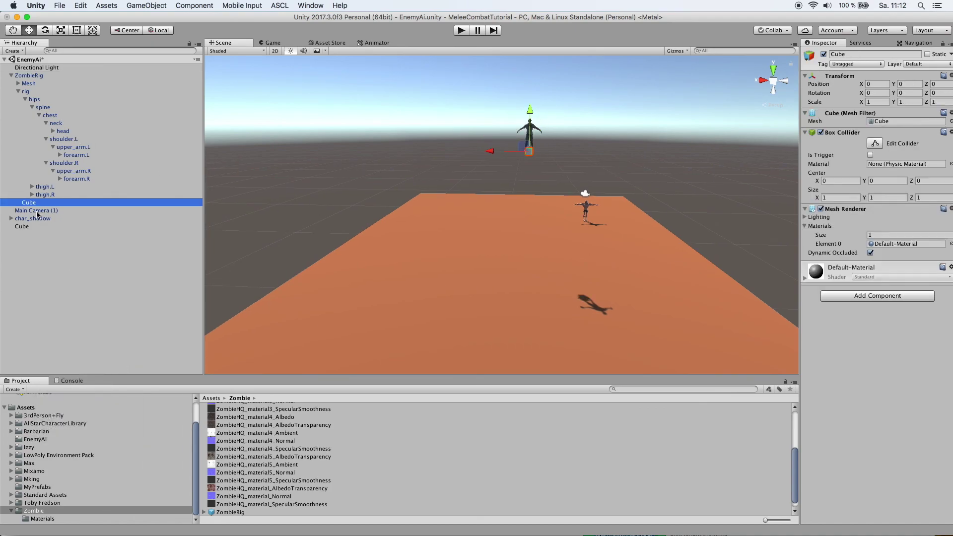
{"action": "left_click_drag", "start_coordinate": [35, 202], "coordinate": [46, 281]}
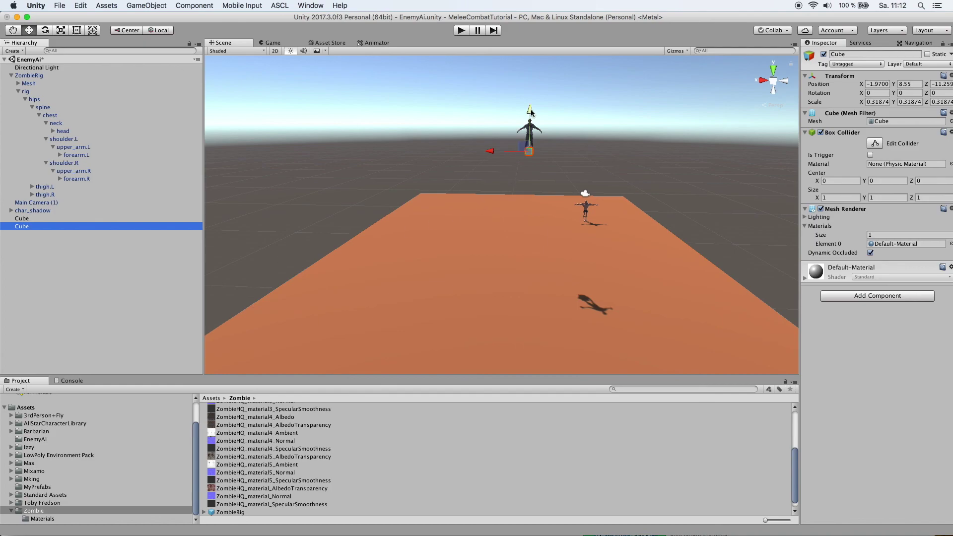
{"action": "left_click_drag", "start_coordinate": [531, 114], "coordinate": [529, 140]}
{"action": "left_click_drag", "start_coordinate": [491, 183], "coordinate": [487, 183]}
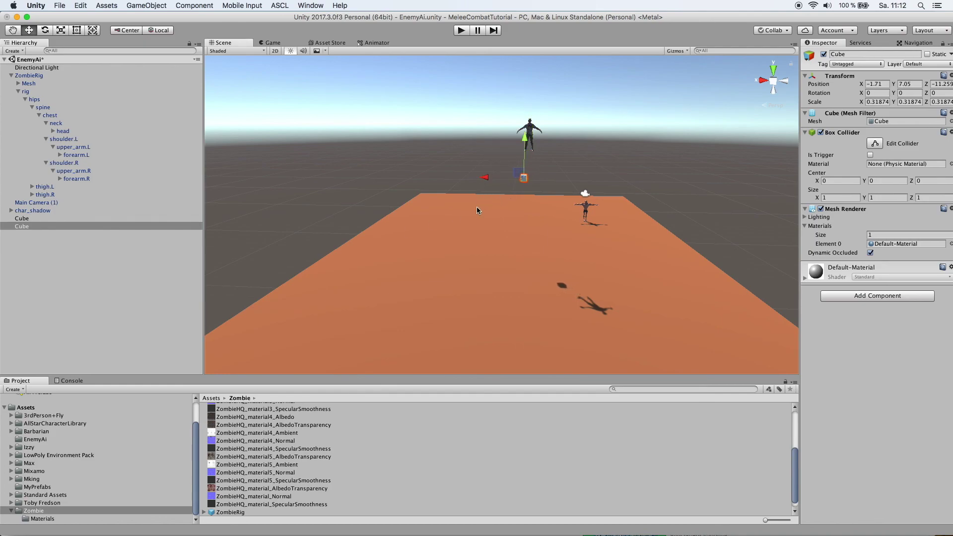
- Duplicate the new cube and place the copy lower and to the other side, at about X -2.43, Y 5.01
{"action": "key", "text": "super+d"}
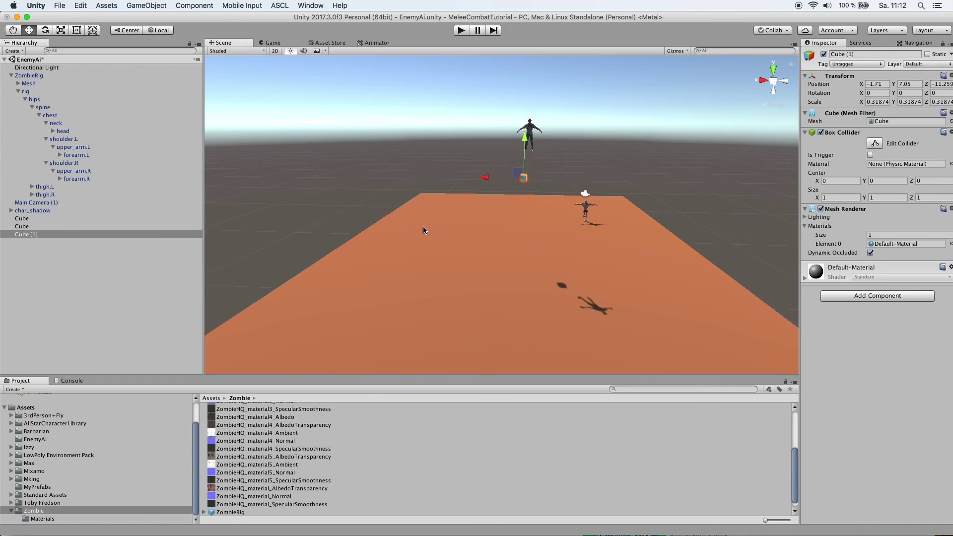
{"action": "left_click_drag", "start_coordinate": [494, 181], "coordinate": [507, 180]}
{"action": "left_click_drag", "start_coordinate": [539, 140], "coordinate": [539, 175]}
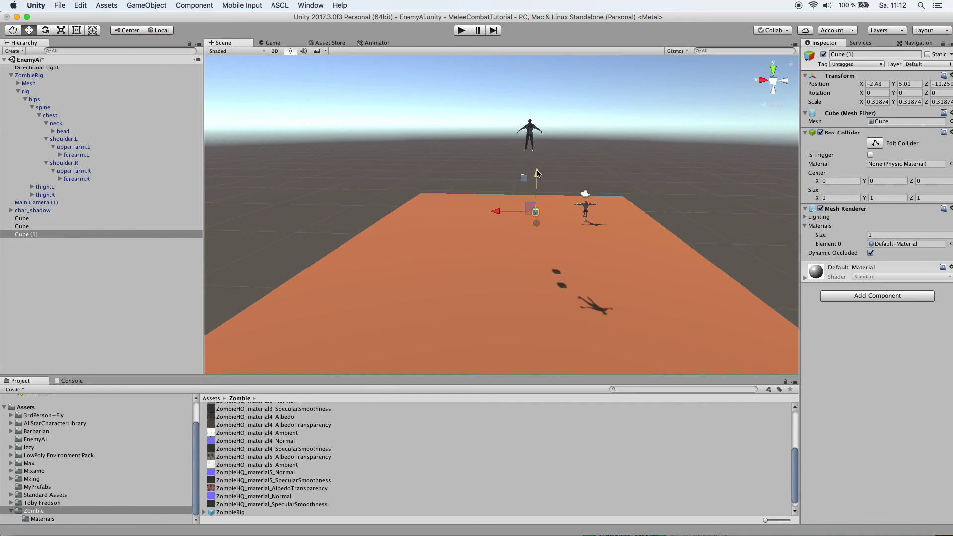
- Clear the selection and play the scene to test the zombie ragdoll falling onto the two cubes
{"action": "left_click", "coordinate": [643, 128]}
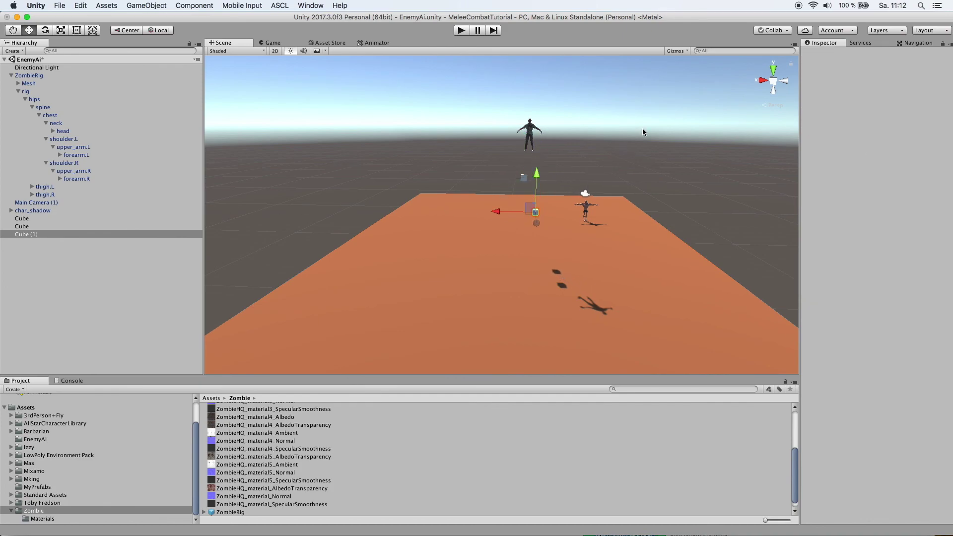
{"action": "left_click", "coordinate": [460, 31]}
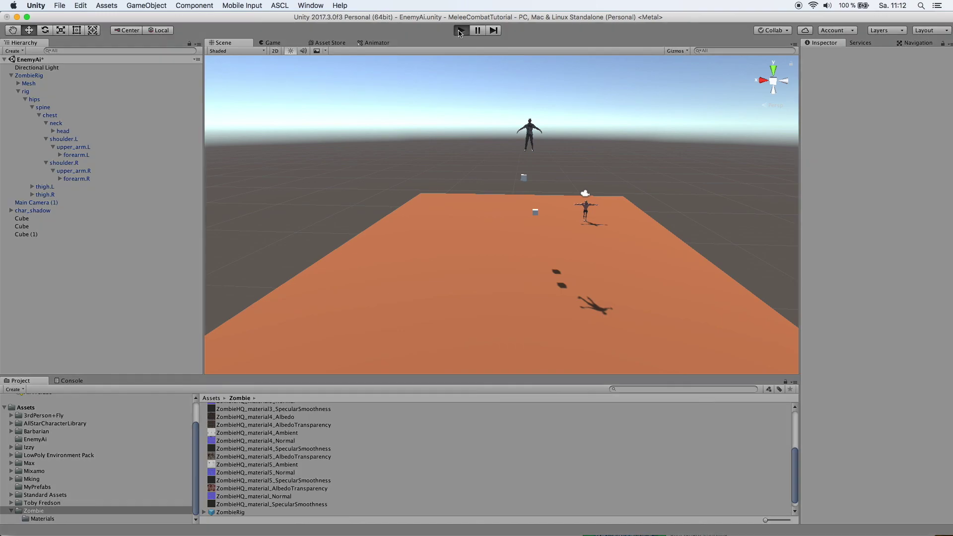